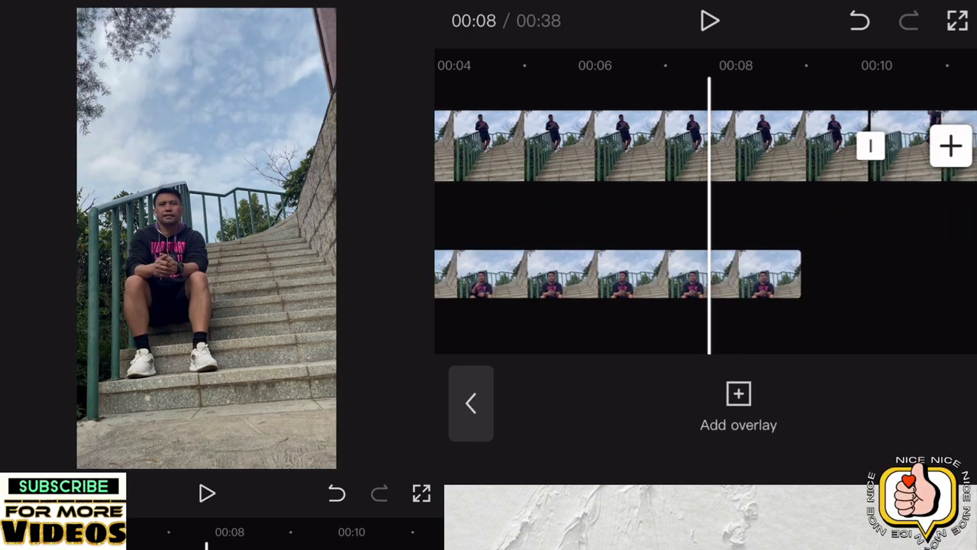
Step: Position the seated-man overlay directly under the main track, starting at the video's beginning
drag(617, 274, 618, 217)
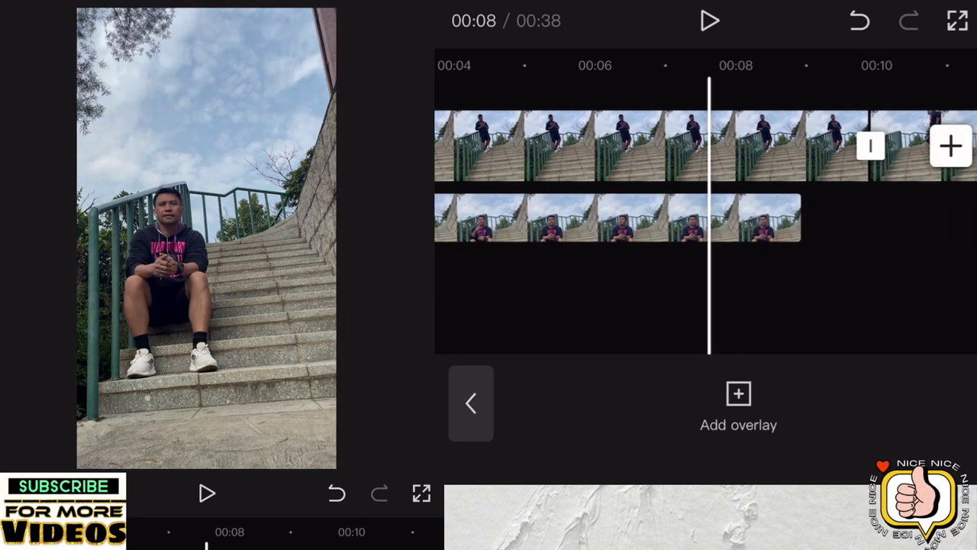
scroll(702, 175, left, 5)
scroll(703, 175, left, 3)
scroll(764, 176, right, 2)
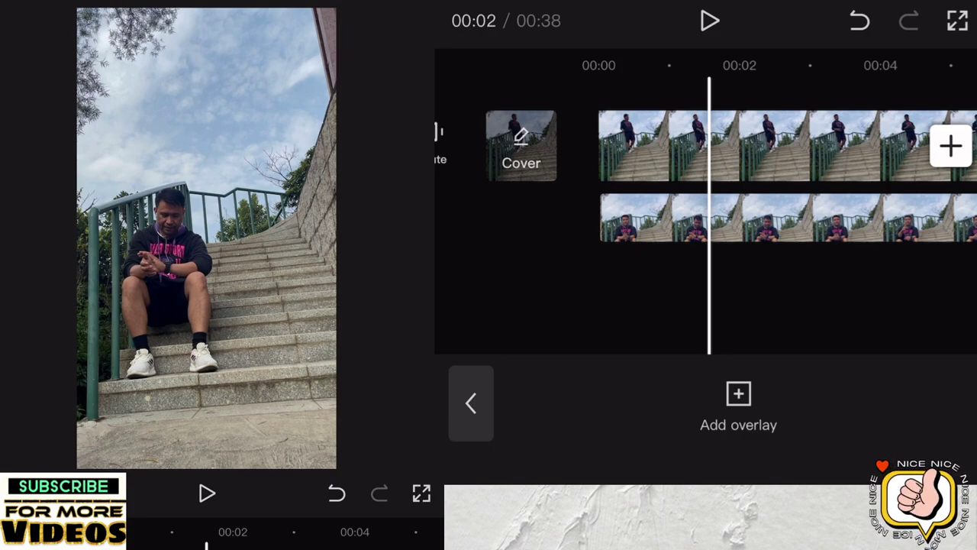
Step: Apply Cutout's Remove background to the seated-man overlay clip
scroll(763, 176, right, 1)
click(649, 218)
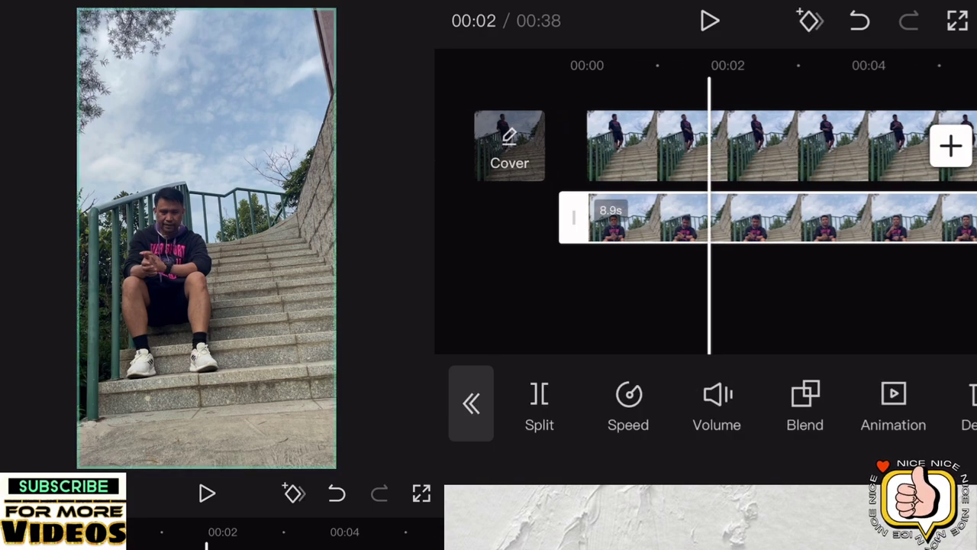
scroll(687, 397, right, 5)
scroll(687, 397, right, 5)
scroll(687, 397, right, 5)
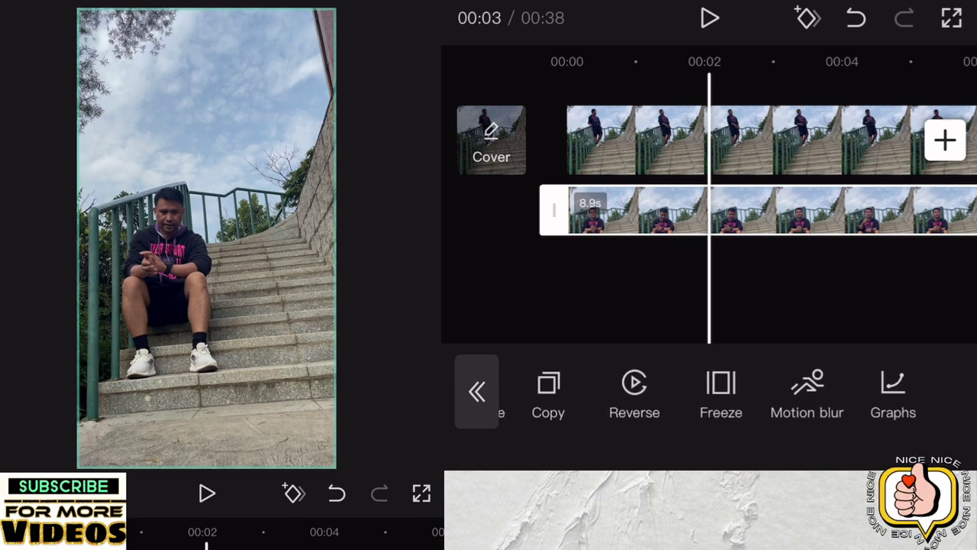
click(610, 290)
click(649, 210)
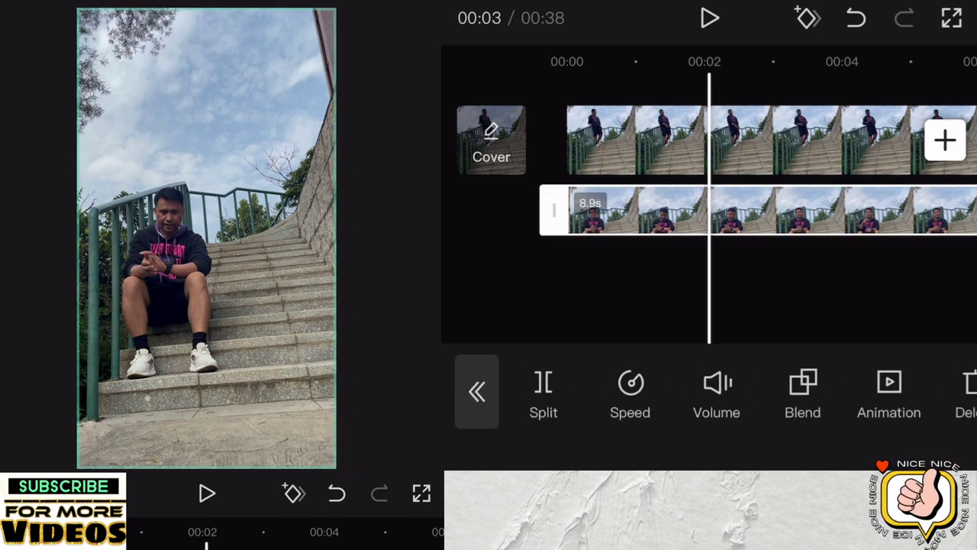
scroll(687, 393, right, 2)
scroll(687, 393, right, 5)
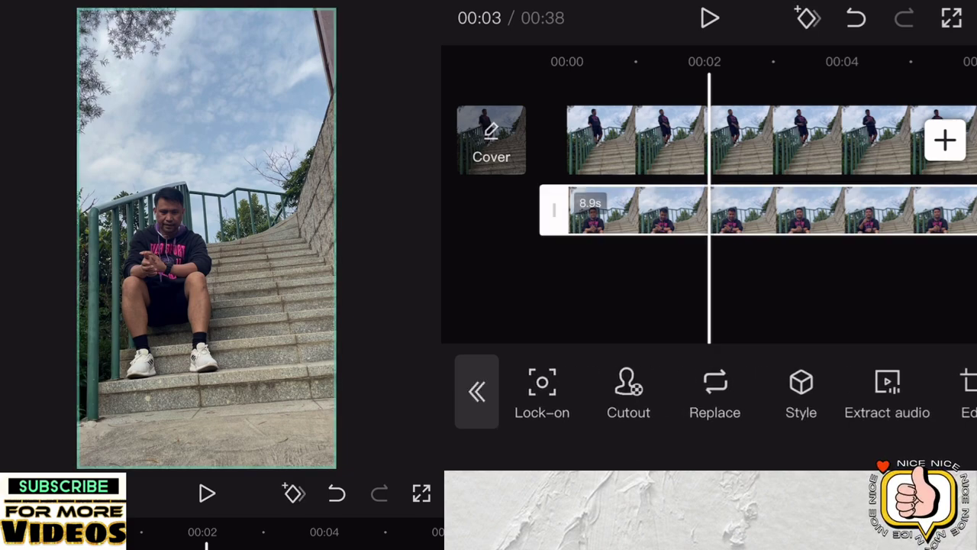
click(629, 393)
click(598, 394)
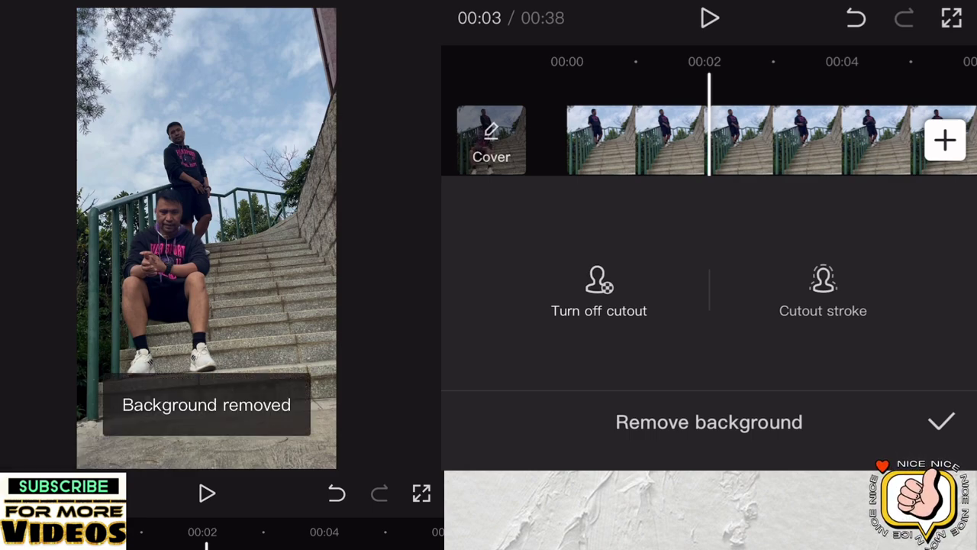
Step: Confirm the background removal and trim the end of the first main clip shorter
click(942, 421)
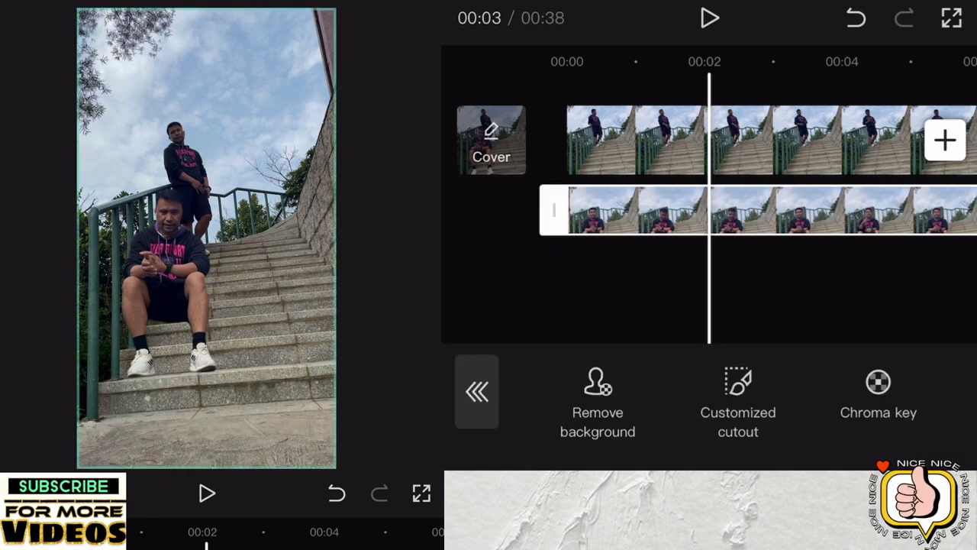
click(476, 391)
drag(840, 210, 565, 210)
drag(764, 210, 577, 210)
click(611, 140)
drag(789, 140, 721, 140)
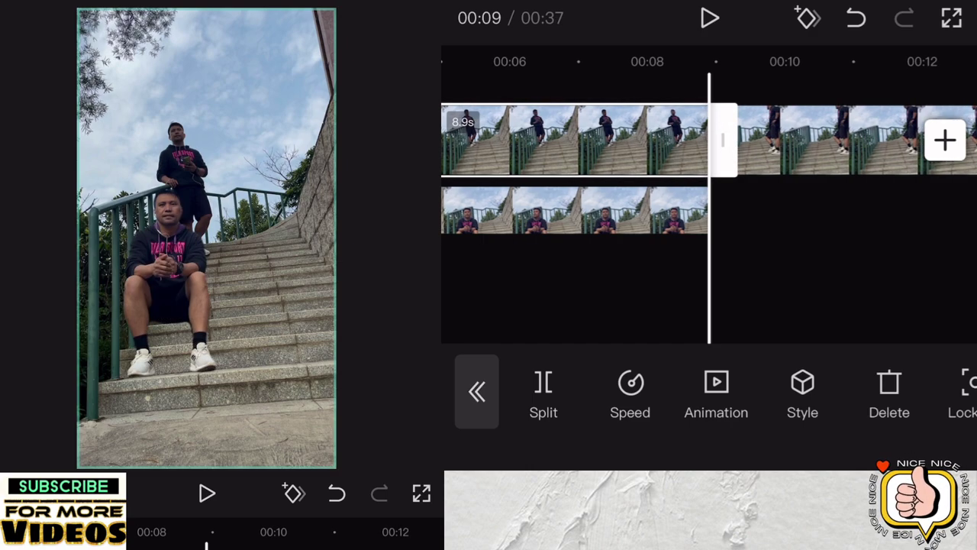
drag(580, 210, 781, 210)
Step: Move the leaning-man clip onto a second overlay track starting at the video's beginning
mouse_move(764, 290)
mouse_down()
mouse_move(489, 290)
mouse_move(544, 291)
mouse_up()
click(664, 140)
drag(764, 393, 600, 393)
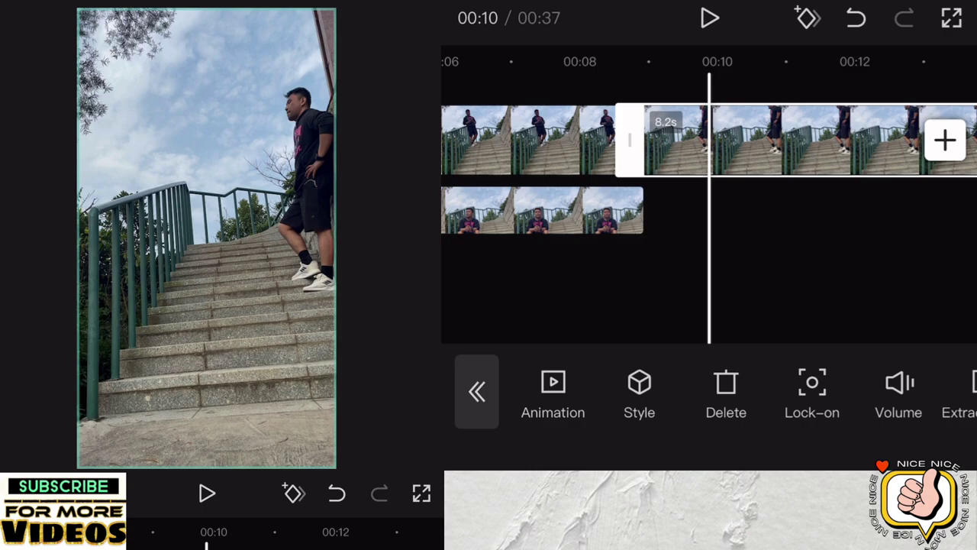
drag(840, 393, 541, 393)
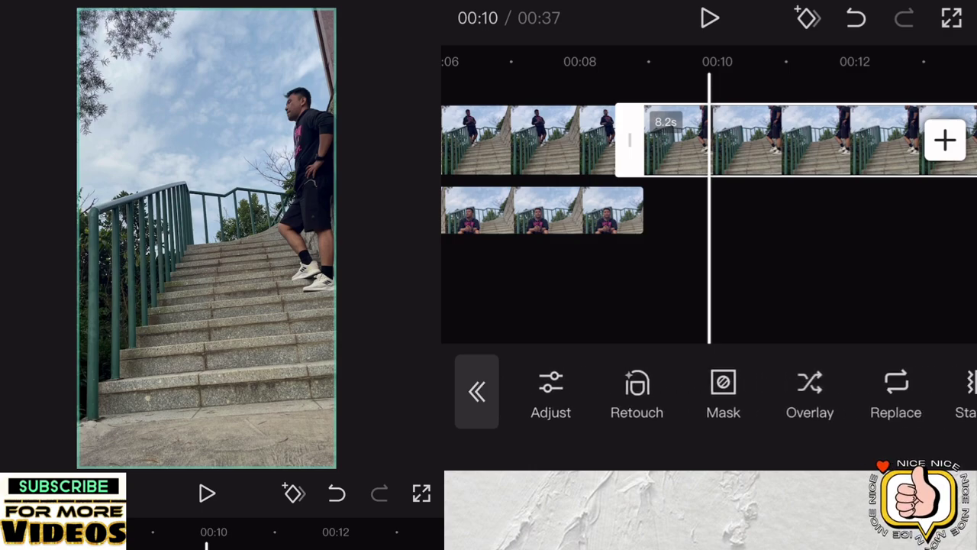
click(810, 393)
drag(664, 266, 458, 266)
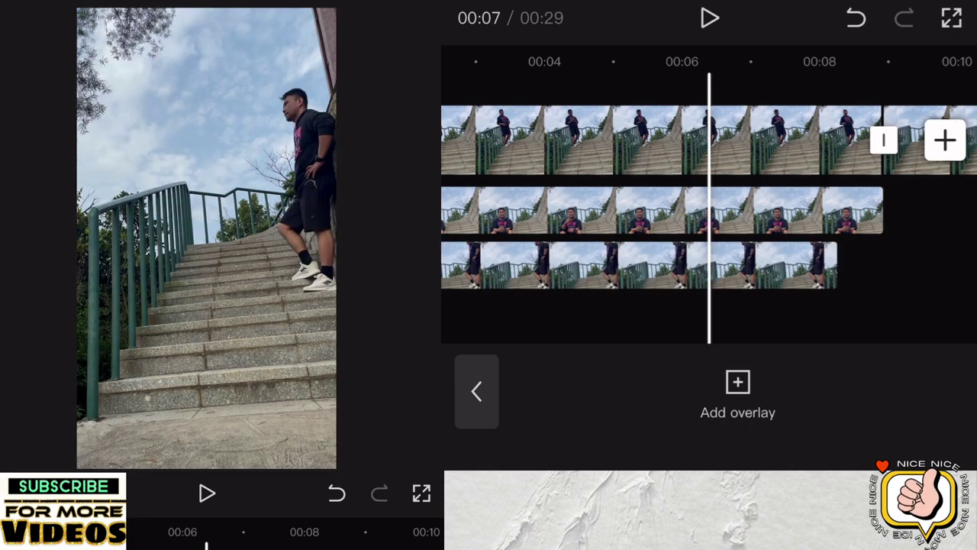
mouse_move(534, 221)
mouse_down()
mouse_move(733, 221)
mouse_move(489, 222)
mouse_up()
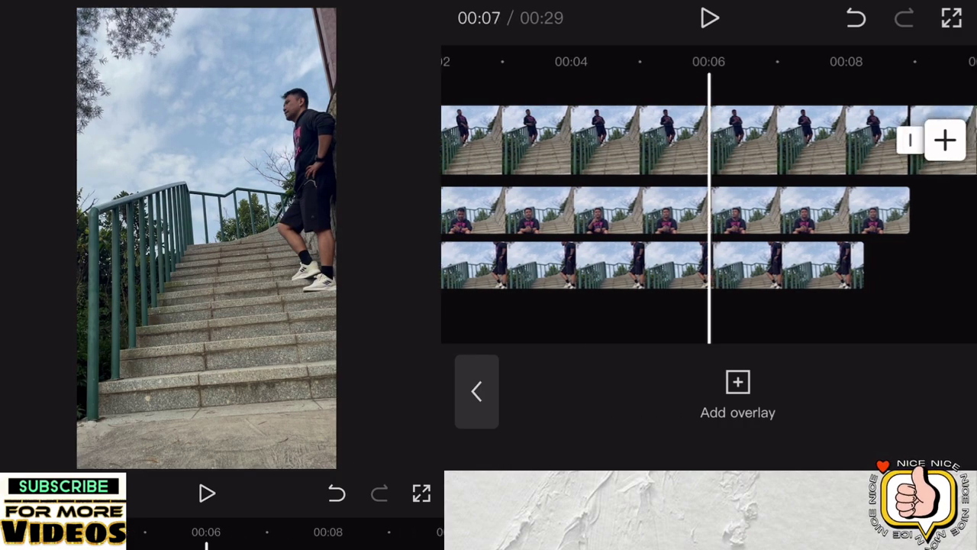
Step: Apply a Split mask to the leaning-man overlay around the eight-second mark
click(611, 265)
mouse_move(611, 221)
mouse_down()
mouse_move(501, 222)
mouse_move(605, 221)
mouse_move(515, 221)
mouse_move(580, 222)
mouse_up()
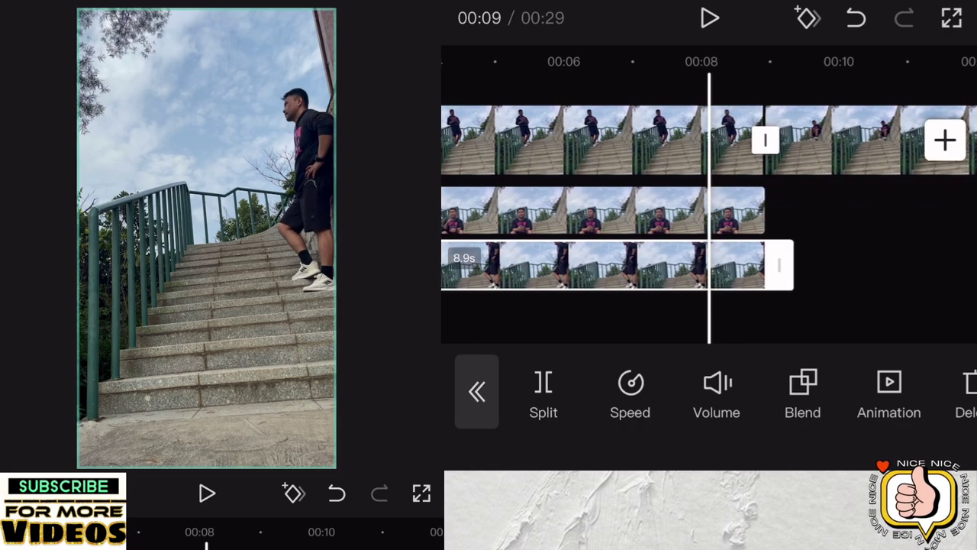
click(611, 320)
click(596, 265)
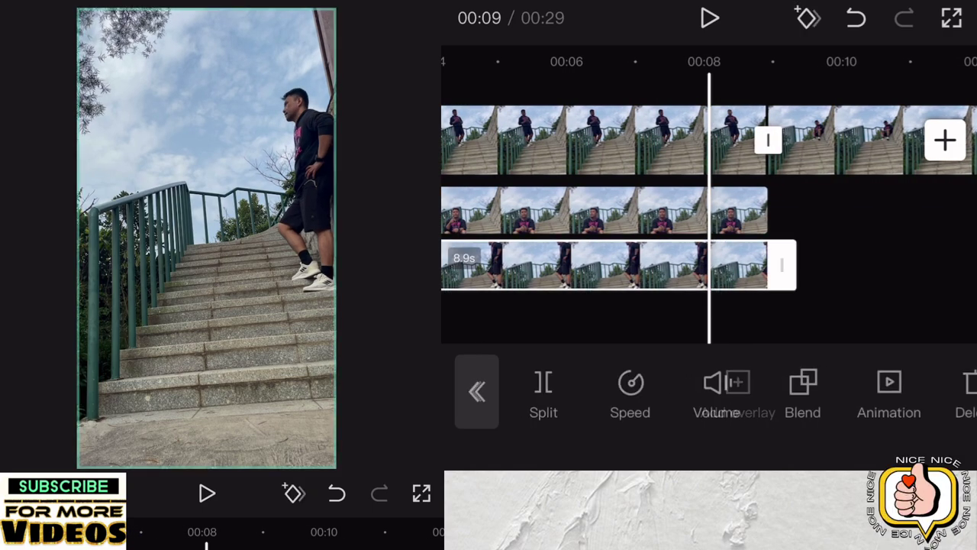
drag(878, 393, 534, 394)
drag(764, 393, 514, 394)
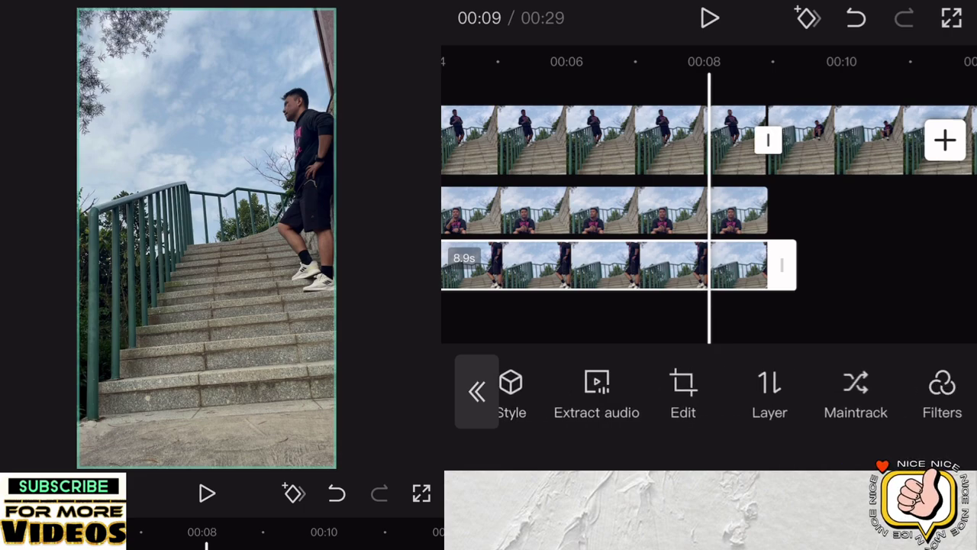
drag(688, 393, 624, 393)
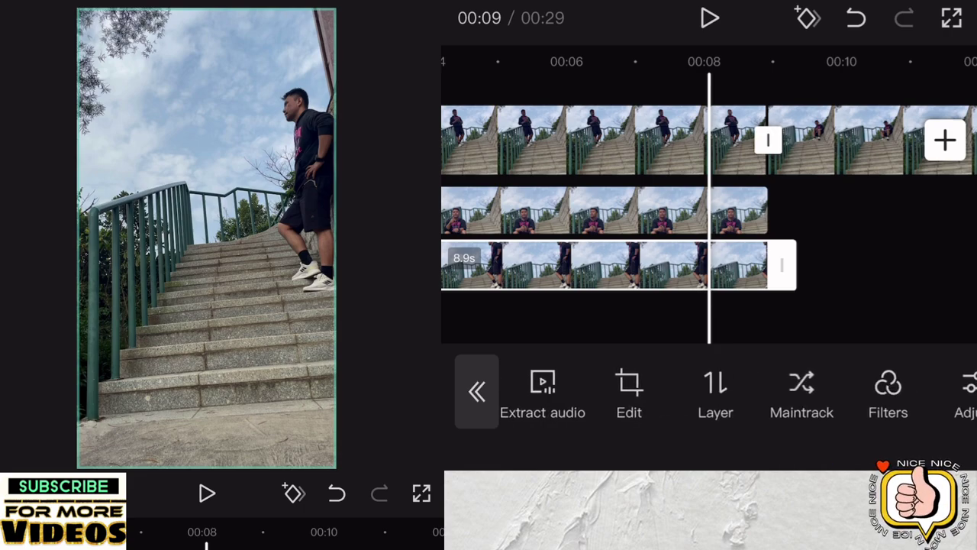
drag(840, 393, 611, 393)
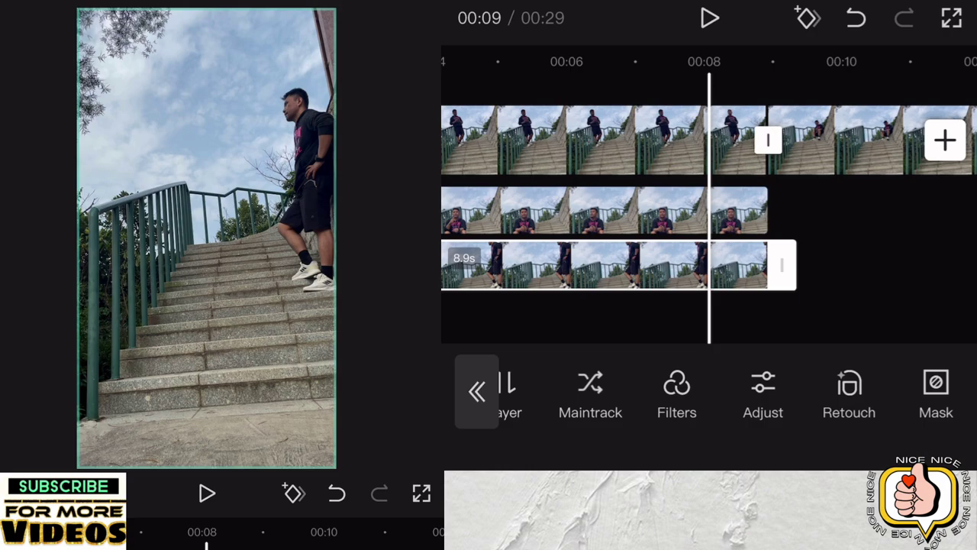
click(753, 385)
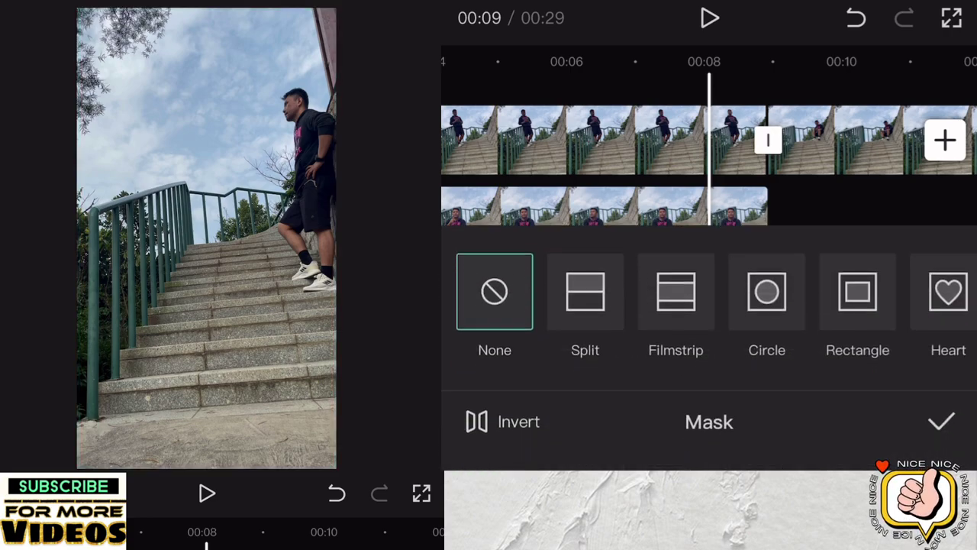
click(585, 291)
Step: Rotate the split line to near vertical, shift it slightly left, and confirm the mask
mouse_move(206, 289)
mouse_down()
mouse_move(242, 271)
mouse_move(255, 237)
mouse_move(159, 262)
mouse_move(156, 236)
mouse_move(267, 241)
mouse_up()
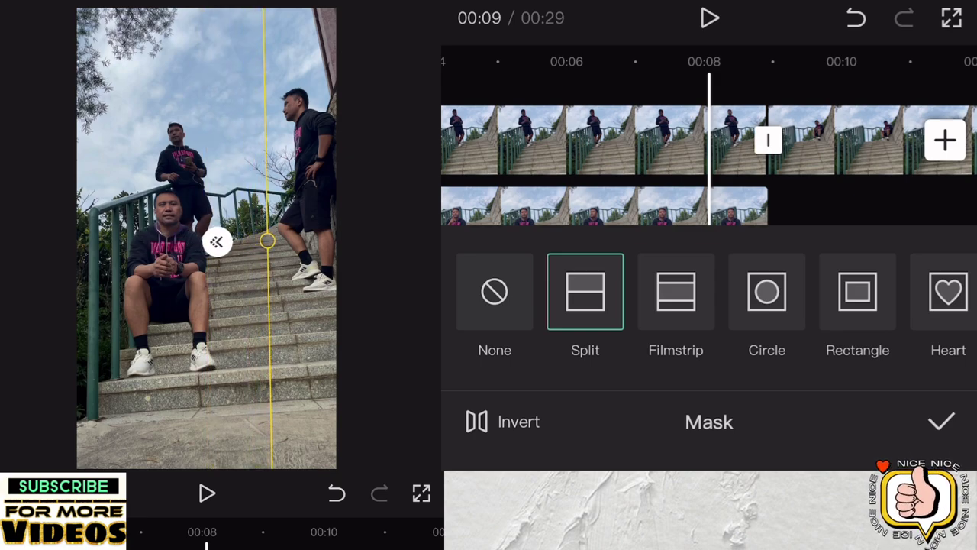
mouse_move(267, 240)
mouse_down()
mouse_move(247, 234)
mouse_move(255, 238)
mouse_up()
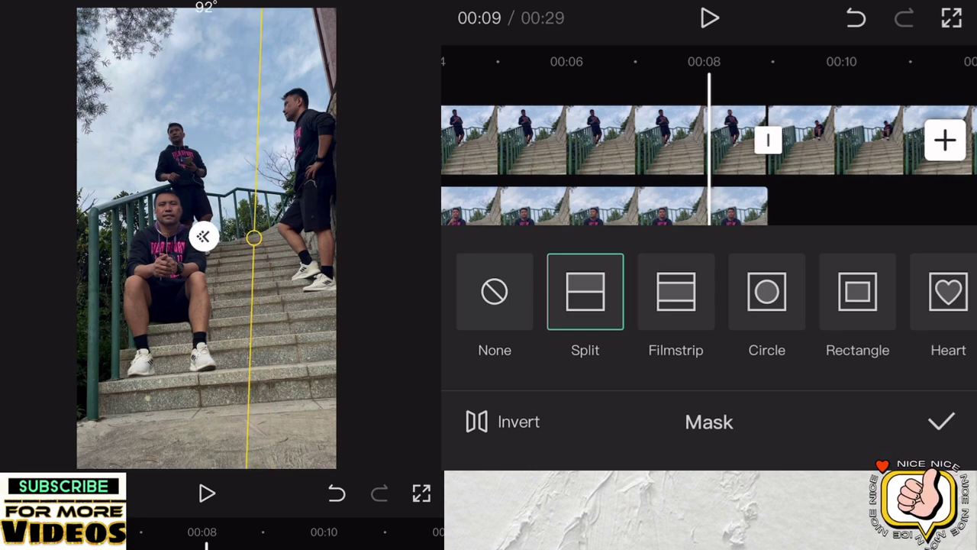
drag(249, 413, 259, 413)
click(942, 421)
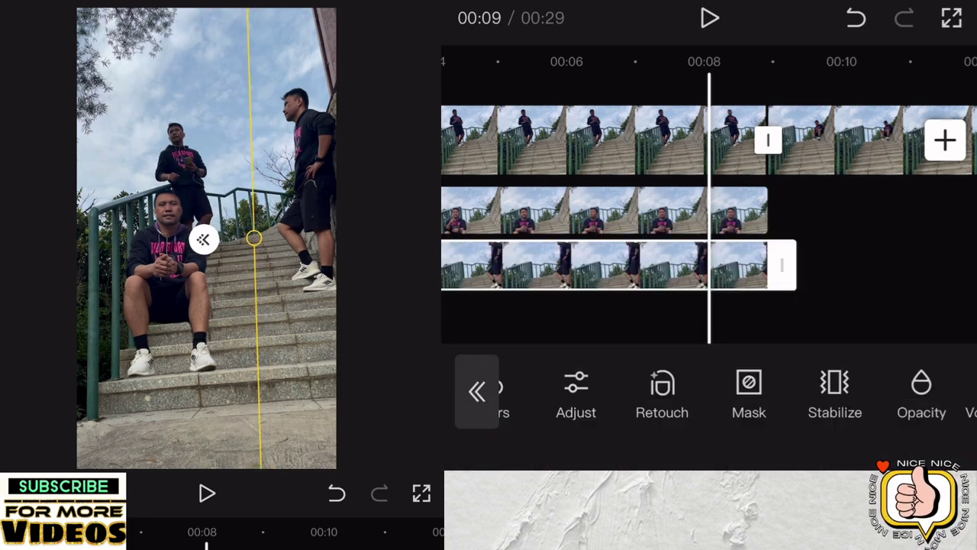
click(475, 391)
drag(611, 145, 686, 145)
drag(534, 145, 976, 145)
click(709, 18)
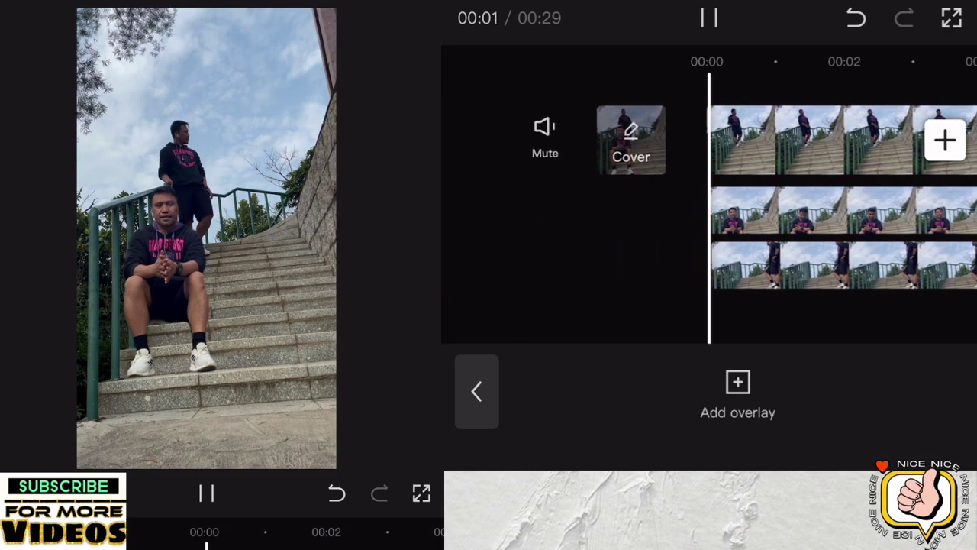
drag(764, 145, 790, 145)
click(710, 17)
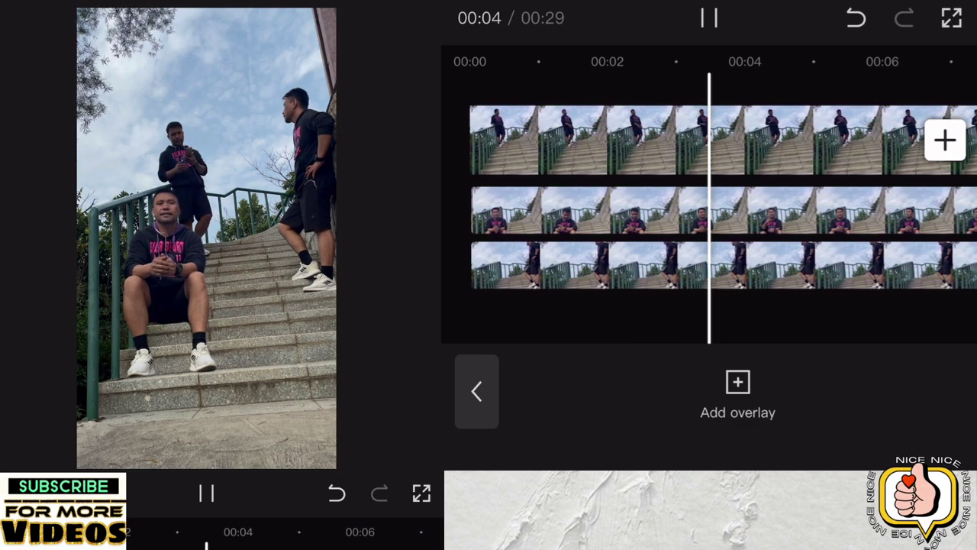
Step: Move the clip of the man sitting high up from the main track onto a third overlay track
drag(840, 145, 573, 145)
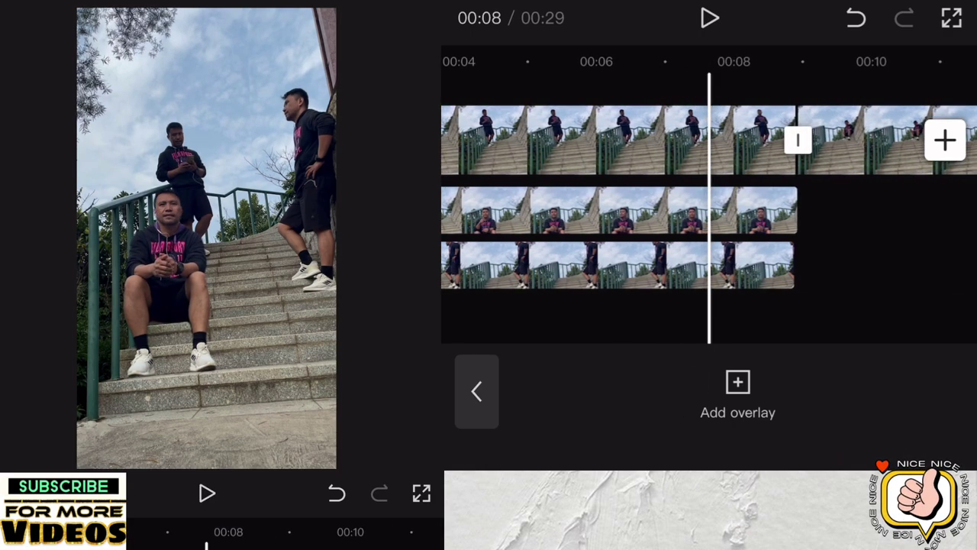
drag(764, 145, 659, 145)
click(764, 142)
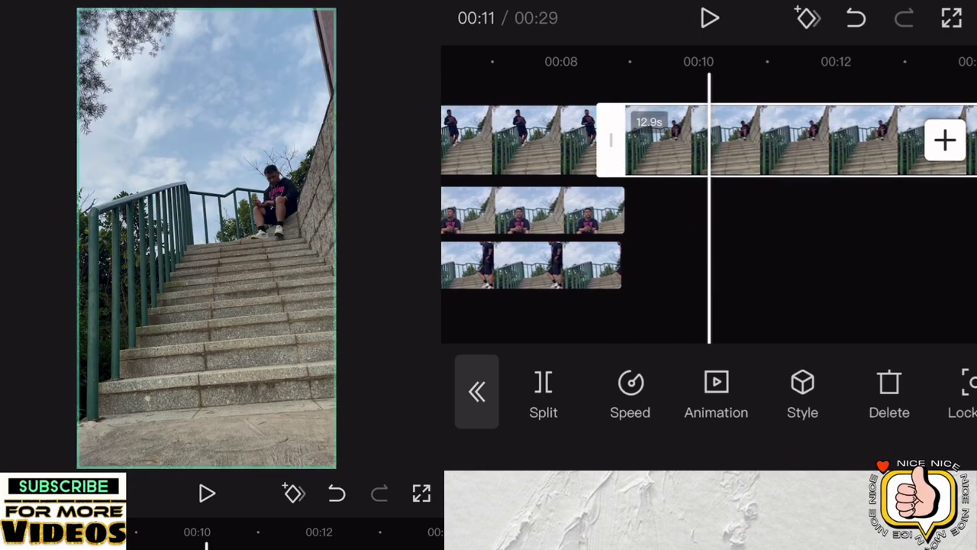
drag(840, 394, 583, 393)
drag(885, 393, 520, 393)
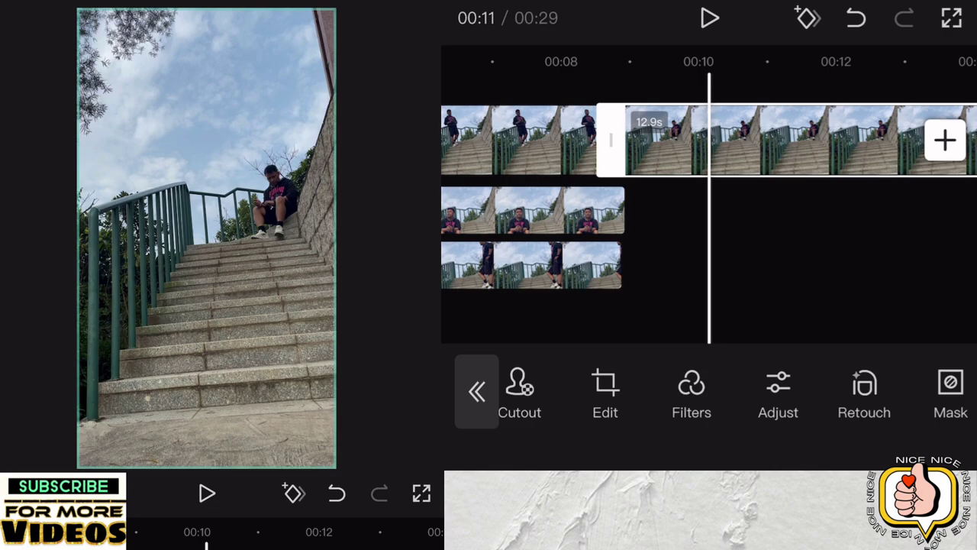
drag(777, 393, 589, 393)
click(848, 393)
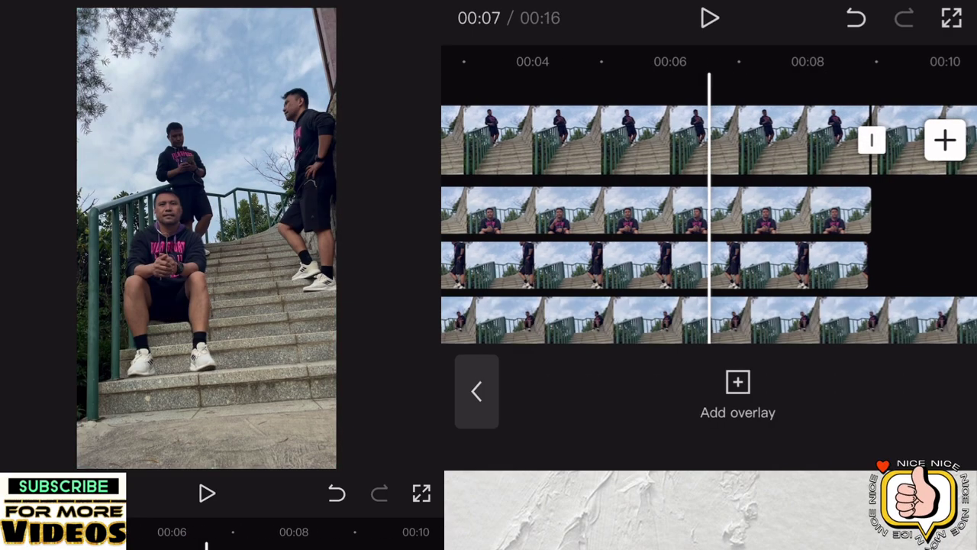
Step: Scrub the preview between six and ten seconds to find where the other overlays end
drag(802, 229, 459, 229)
mouse_move(764, 229)
mouse_down()
mouse_move(695, 229)
mouse_move(756, 229)
mouse_up()
drag(611, 229, 749, 229)
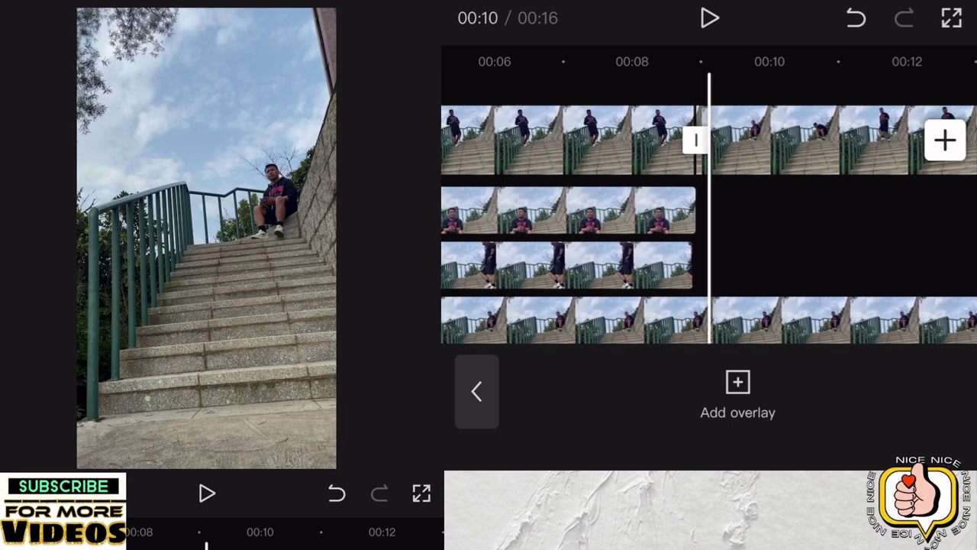
drag(519, 229, 931, 229)
drag(611, 229, 680, 229)
drag(763, 230, 626, 229)
drag(687, 229, 618, 229)
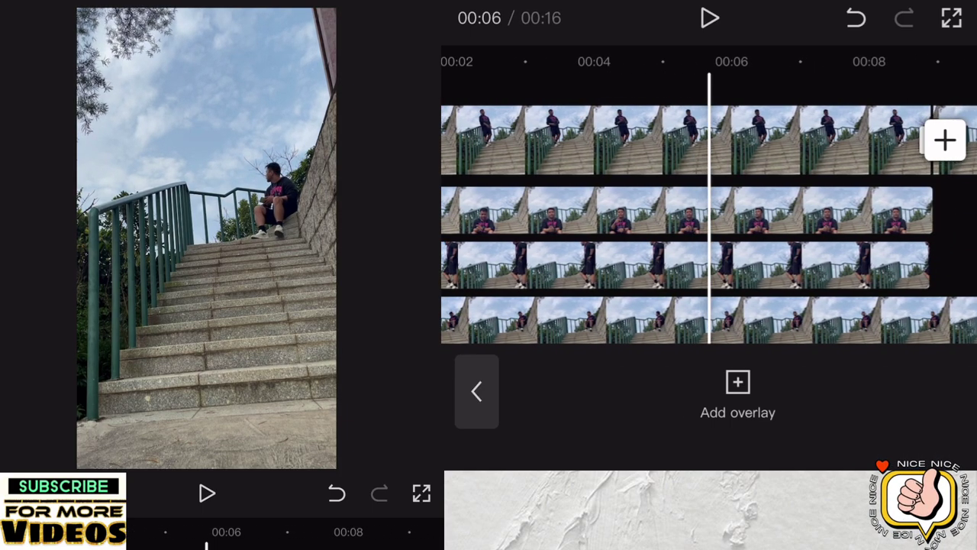
drag(764, 229, 561, 229)
drag(688, 229, 660, 229)
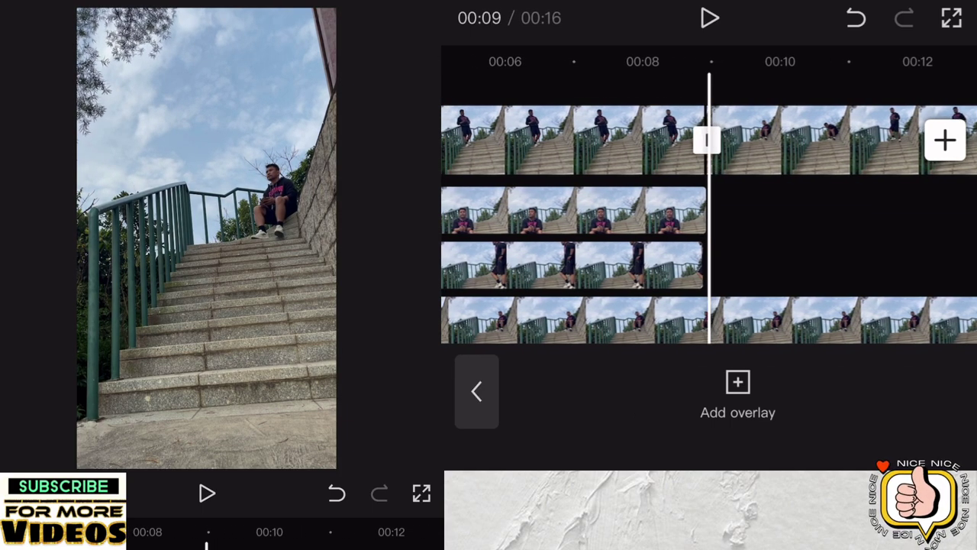
Step: Trim the new seated-man overlay to 8.7 seconds
click(763, 320)
drag(764, 229, 627, 230)
drag(903, 320, 653, 320)
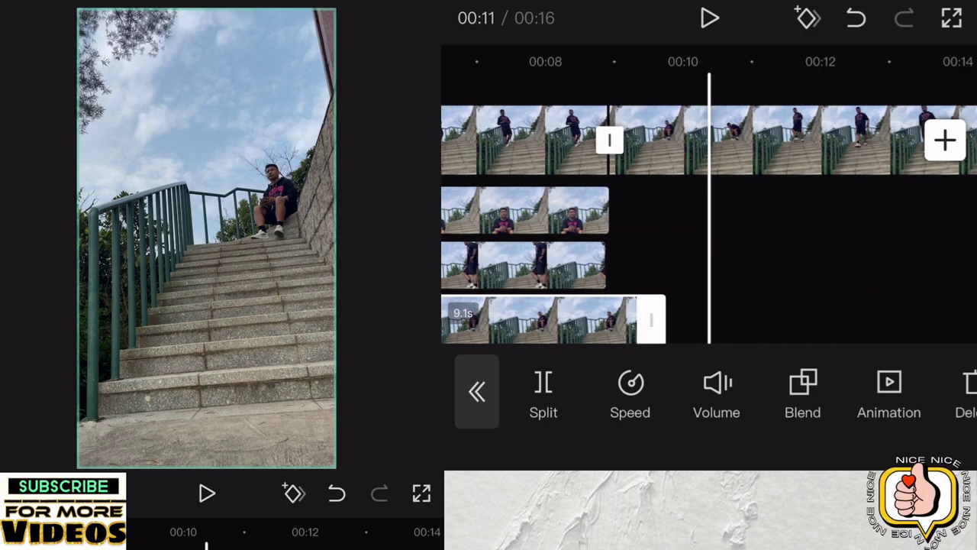
drag(611, 229, 748, 229)
drag(687, 229, 730, 229)
drag(801, 389, 553, 390)
drag(687, 389, 573, 390)
mouse_move(802, 390)
mouse_down()
mouse_move(552, 389)
mouse_move(619, 390)
mouse_up()
Step: Apply a circle mask, shaped into a narrow, slightly feathered ellipse centred on the seated man
click(813, 390)
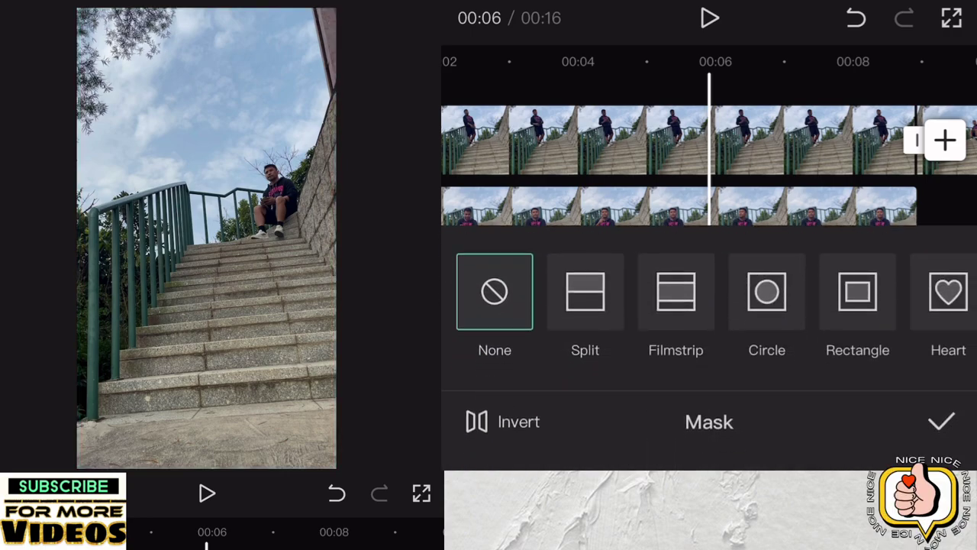
click(767, 298)
mouse_move(206, 237)
mouse_down()
mouse_move(237, 173)
mouse_move(242, 191)
mouse_move(235, 181)
mouse_up()
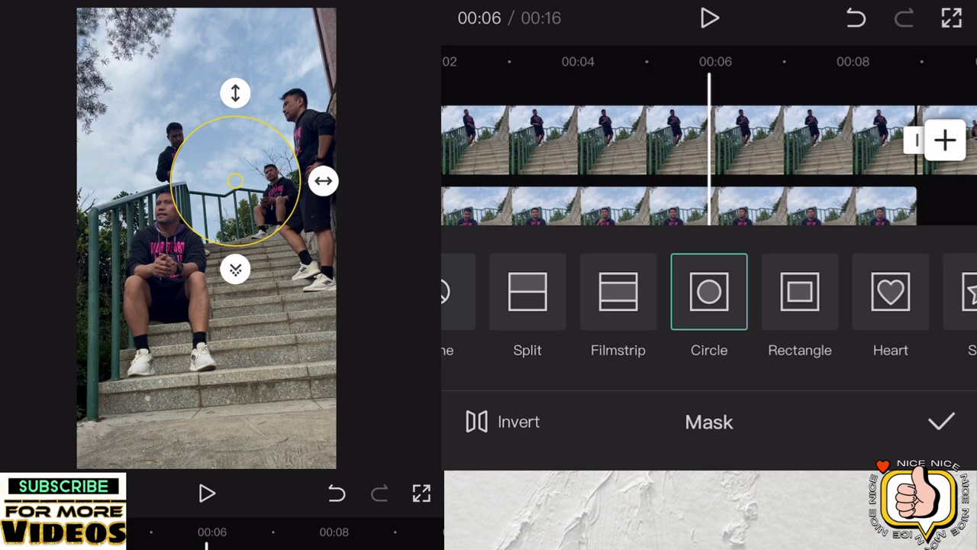
drag(323, 180, 301, 181)
drag(234, 180, 249, 194)
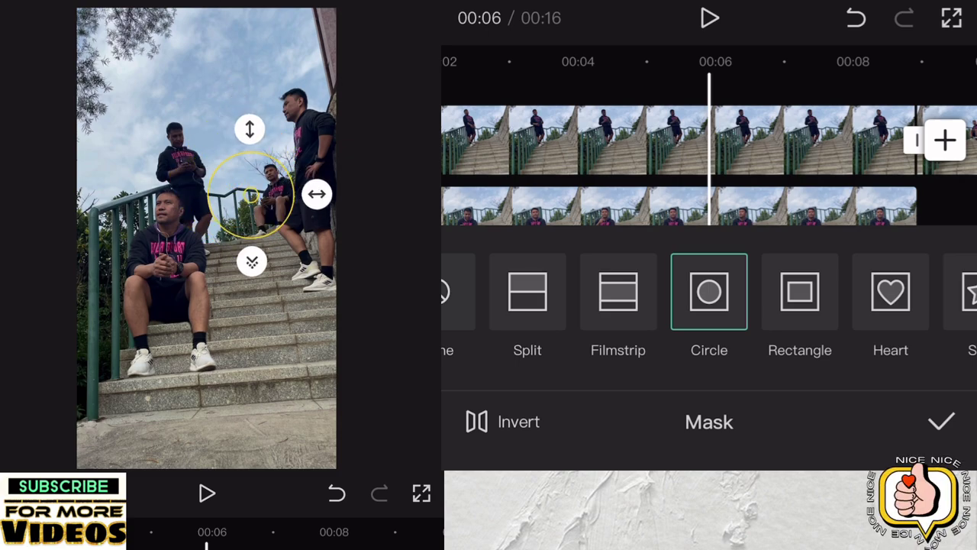
drag(249, 121, 249, 117)
drag(250, 195, 257, 196)
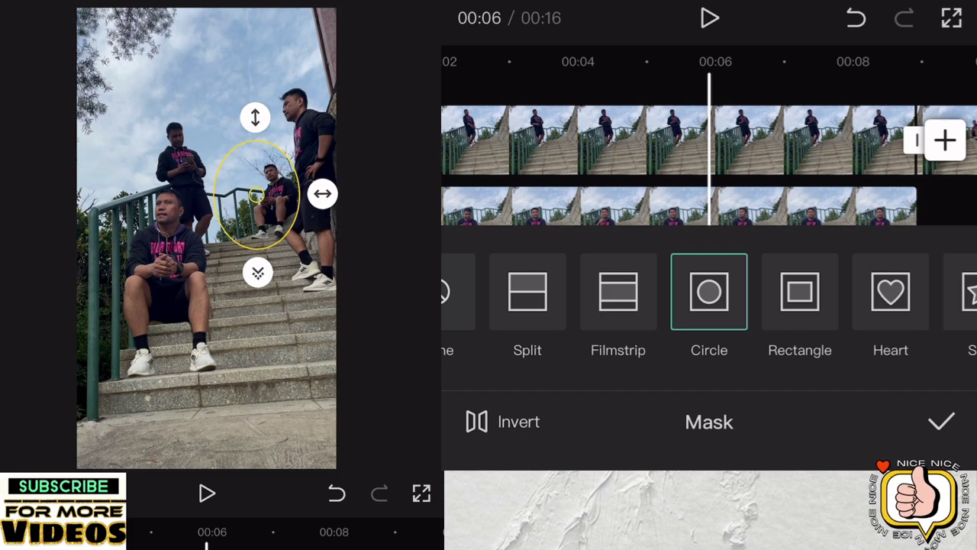
drag(257, 272, 258, 276)
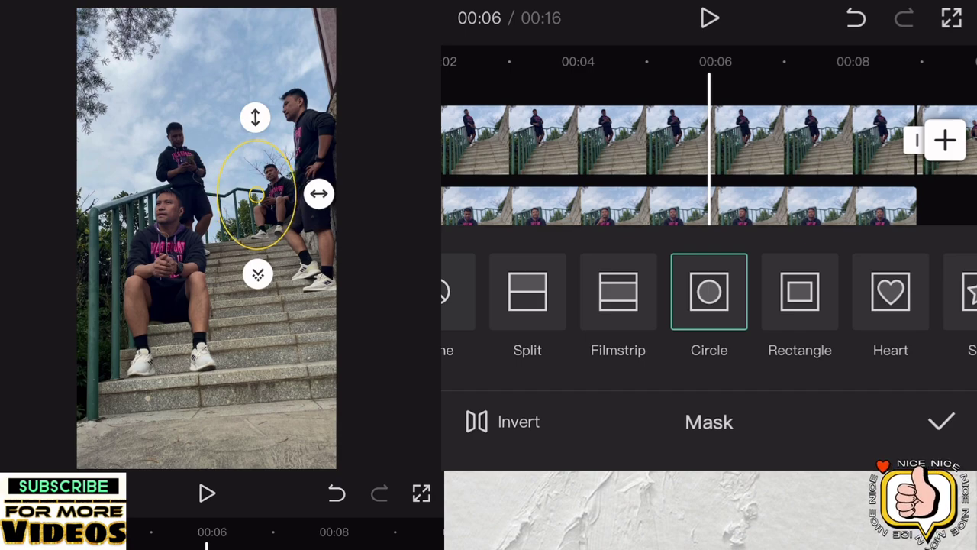
drag(257, 195, 262, 197)
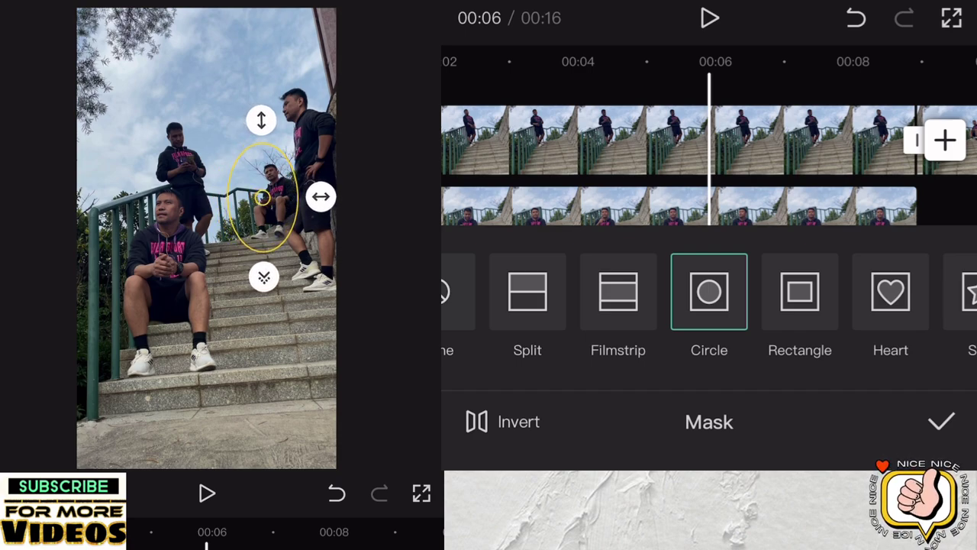
drag(262, 197, 260, 197)
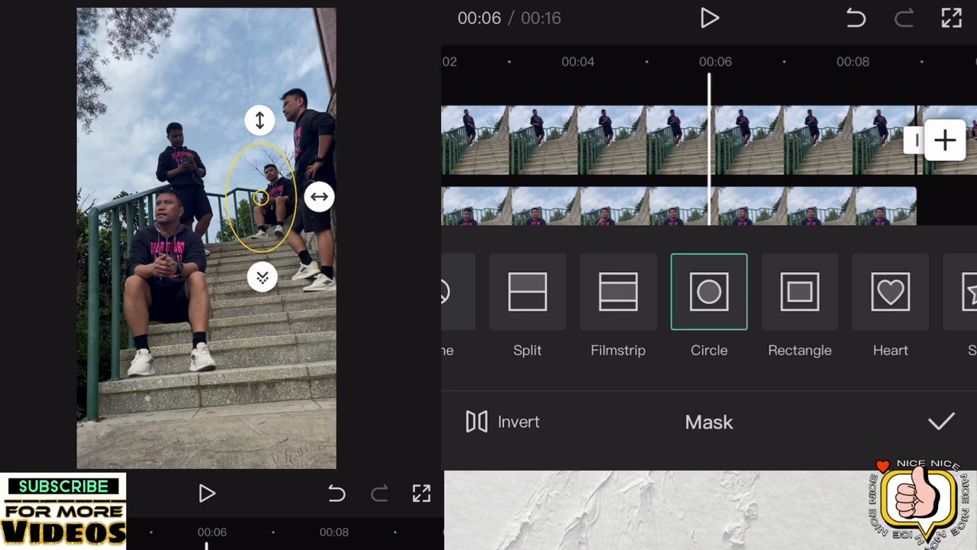
Step: Confirm the ellipse mask and align the seated-man overlay's start to 00:00
click(941, 421)
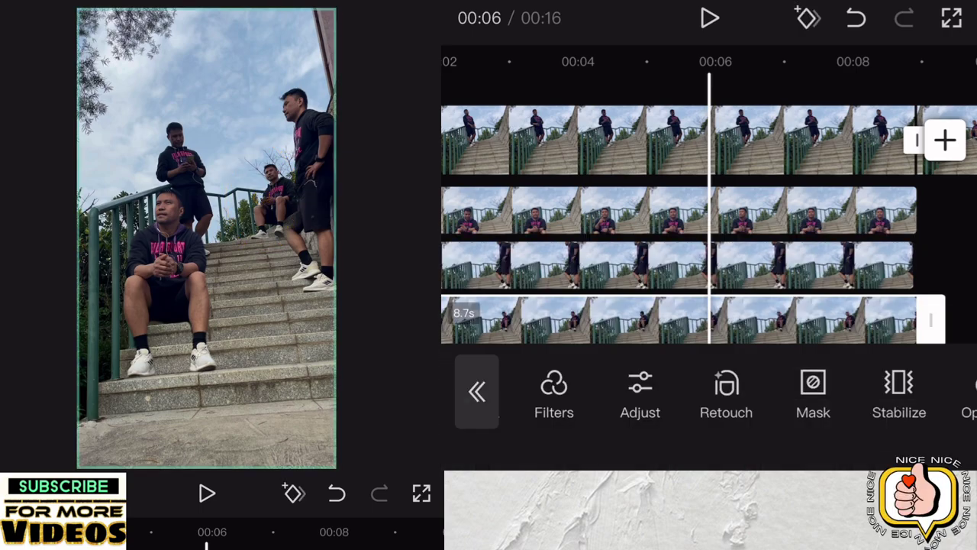
click(476, 391)
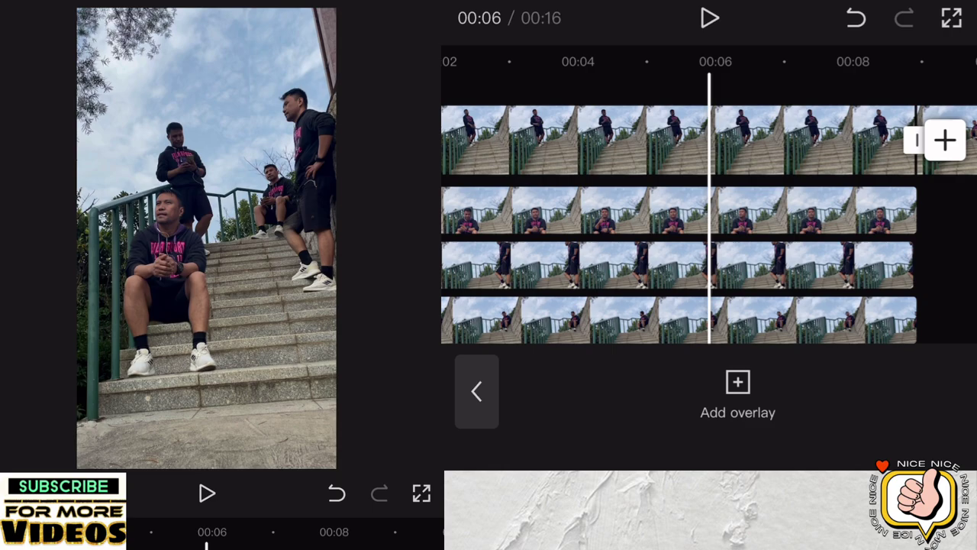
drag(535, 229, 878, 229)
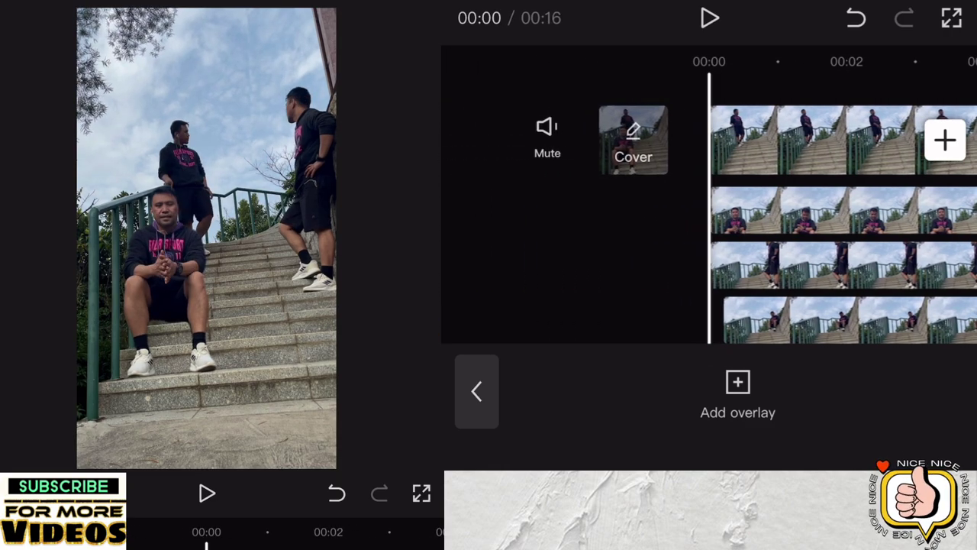
drag(840, 320, 826, 321)
drag(840, 229, 534, 229)
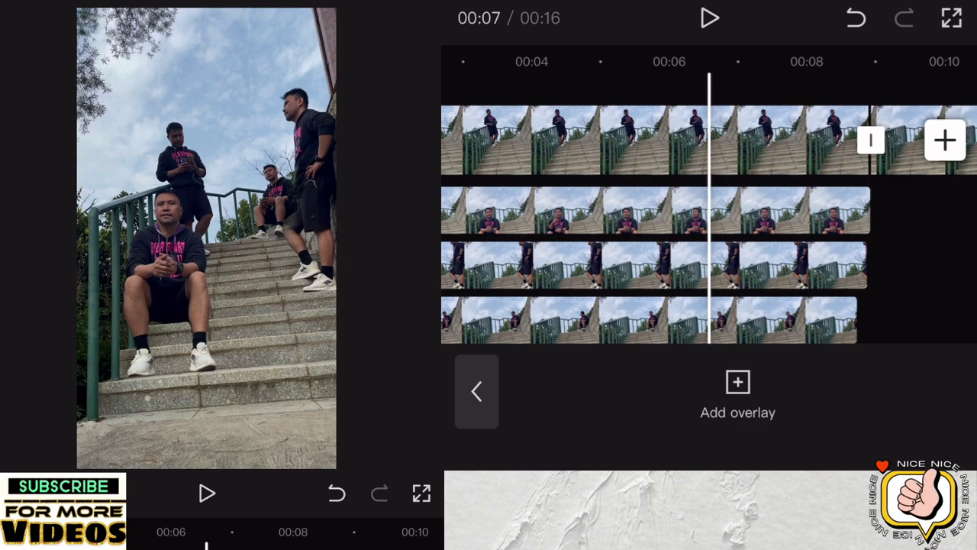
Step: Trim the fourth overlay's end to line up with the other overlays, then review the stack
click(649, 320)
mouse_move(764, 229)
mouse_down()
mouse_move(557, 229)
mouse_move(644, 229)
mouse_up()
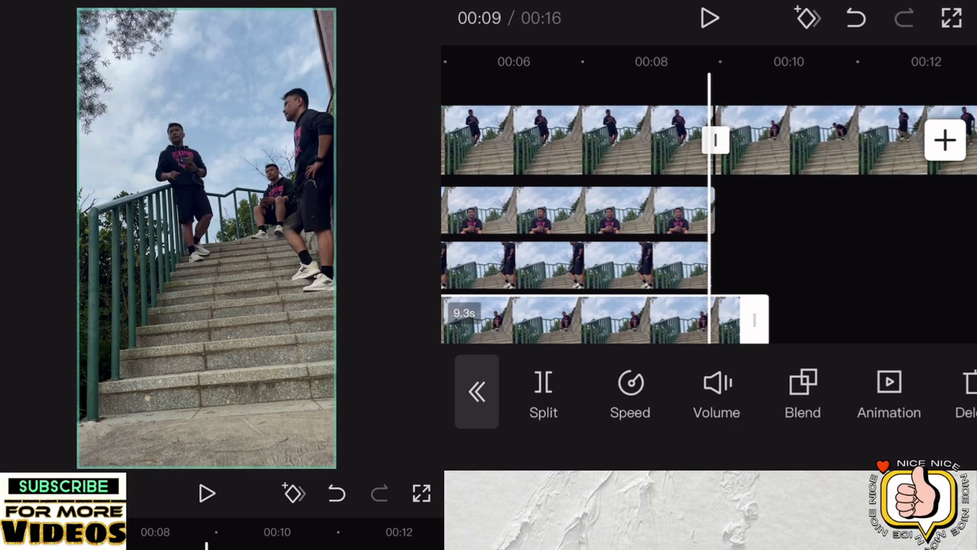
drag(763, 229, 720, 229)
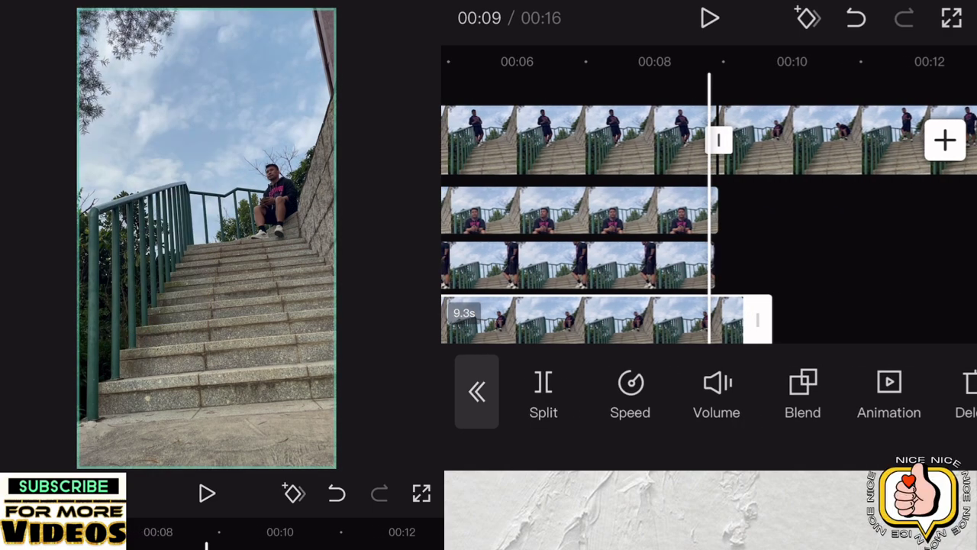
drag(757, 319, 721, 319)
click(879, 229)
drag(611, 229, 701, 229)
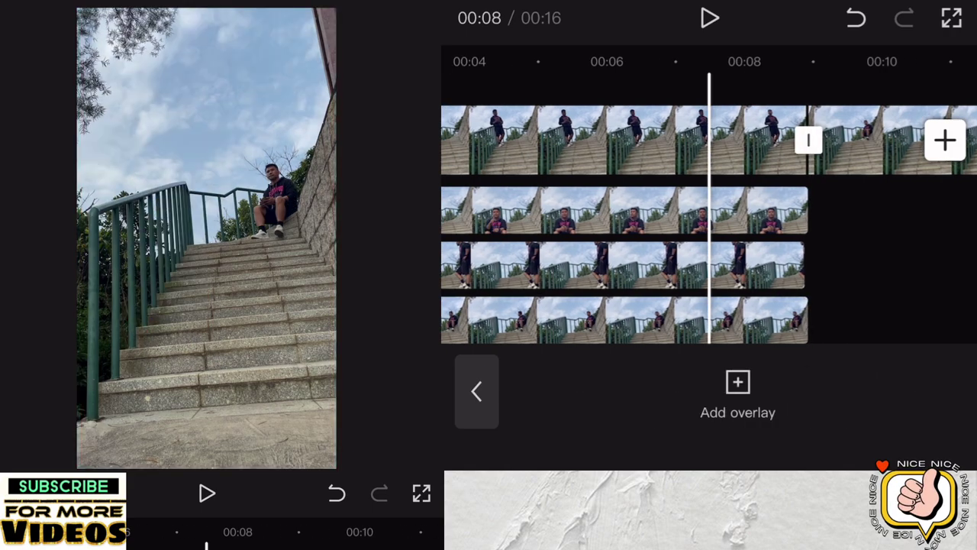
mouse_move(535, 229)
mouse_down()
mouse_move(878, 229)
mouse_move(740, 229)
mouse_up()
drag(916, 229, 459, 229)
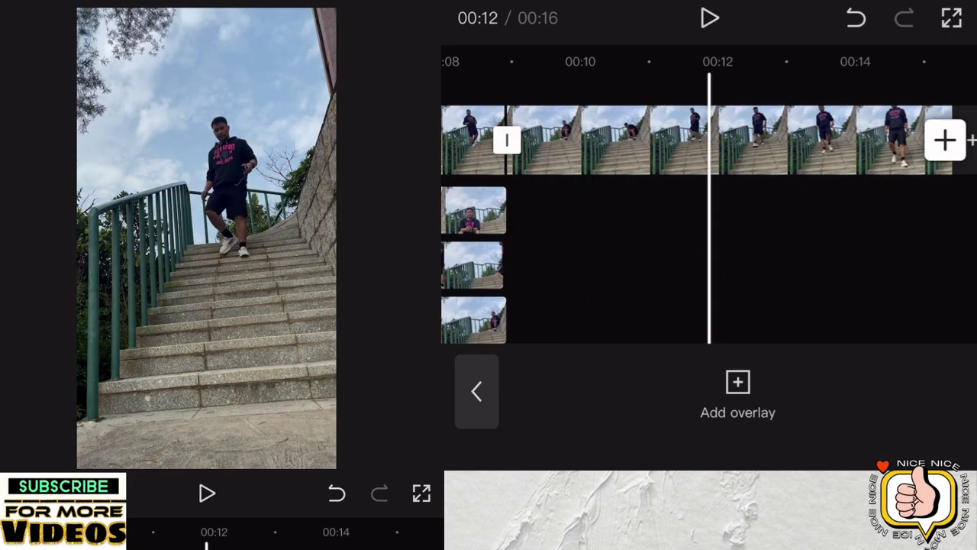
Step: Convert the final 3.5-second walking-down clip to an overlay and slide it near the start
click(604, 141)
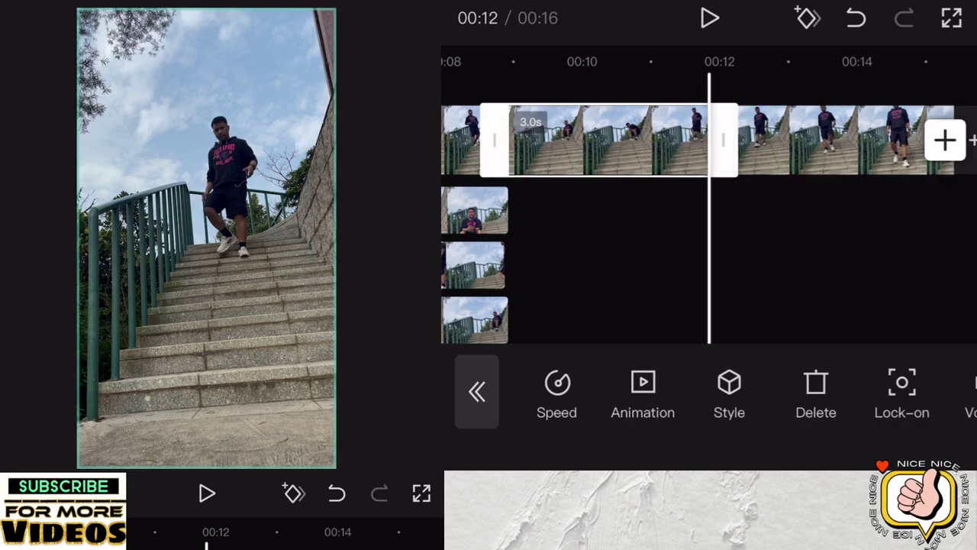
drag(764, 267, 695, 267)
click(764, 141)
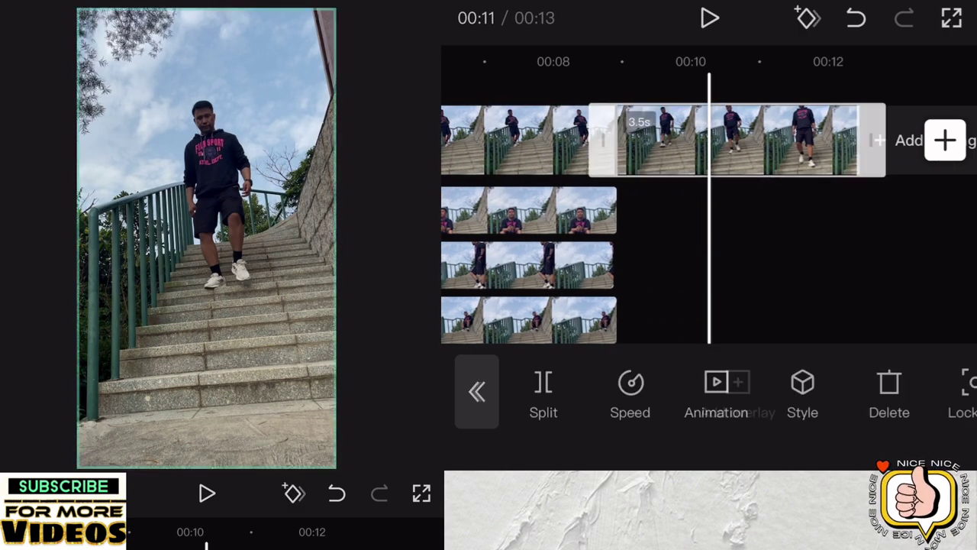
drag(840, 390, 397, 389)
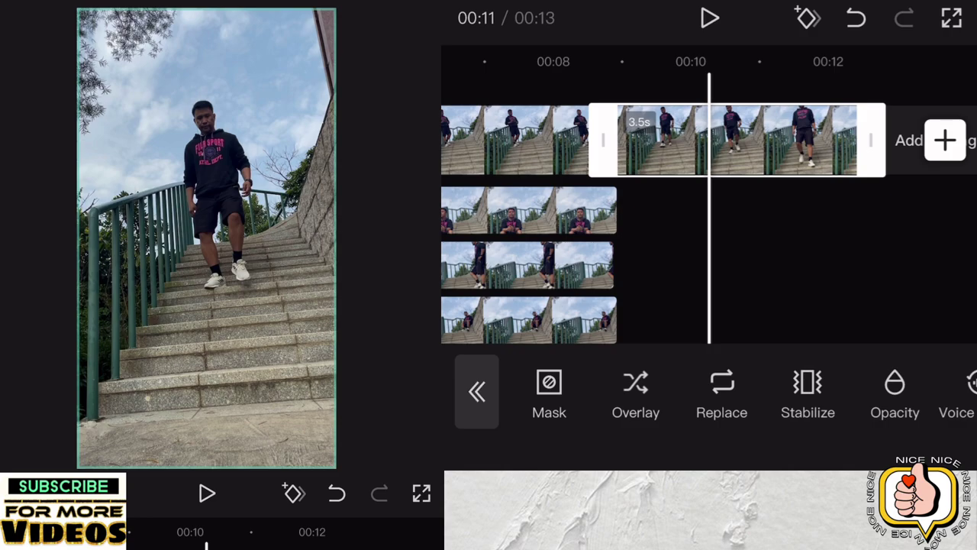
click(635, 389)
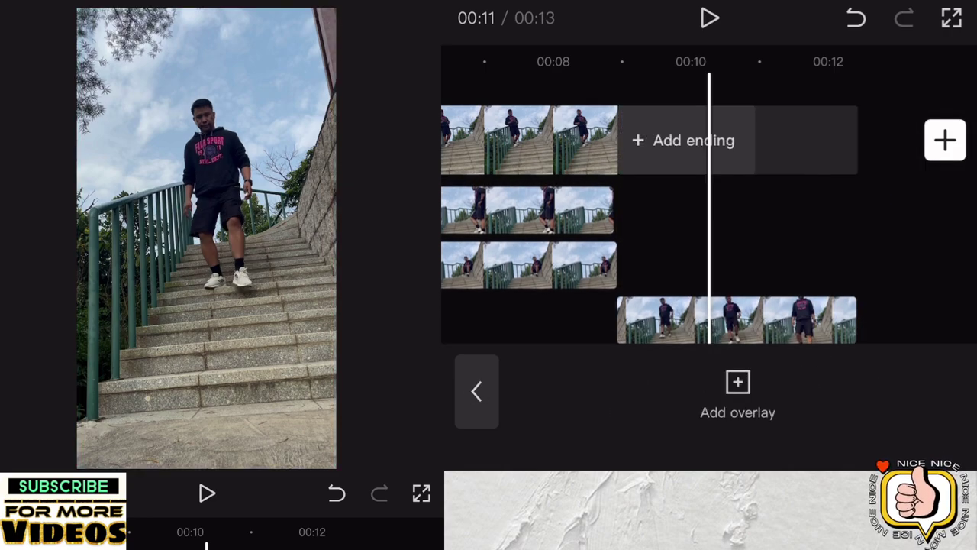
click(764, 319)
drag(496, 229, 724, 229)
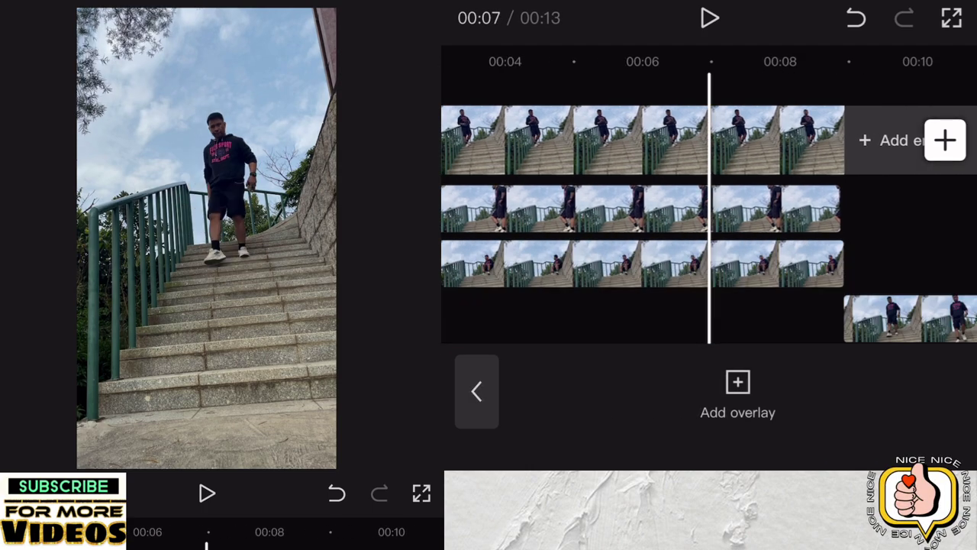
click(909, 319)
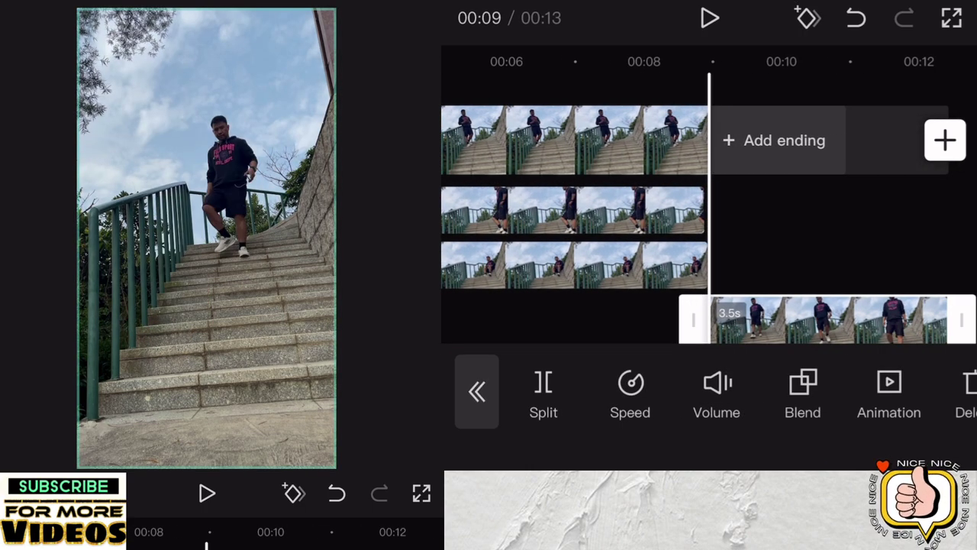
drag(824, 319, 523, 319)
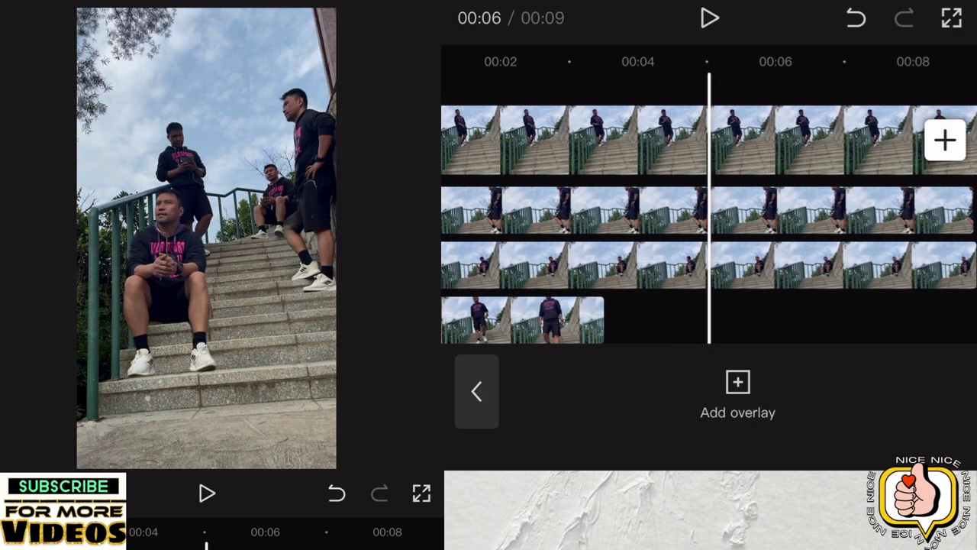
Step: Set the walking-down overlay to a constant 0.6x speed, stretching it to about 8 seconds
drag(534, 229, 741, 229)
drag(611, 229, 638, 230)
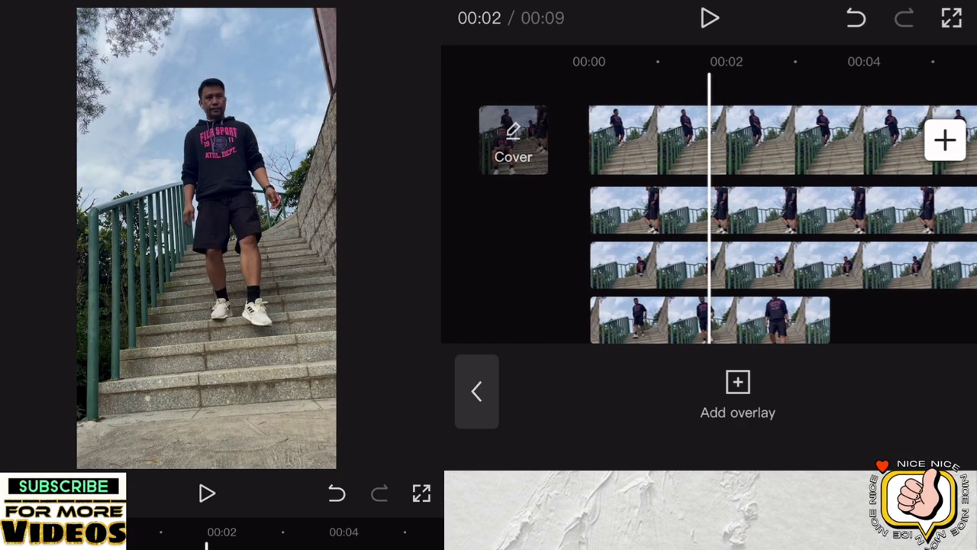
click(771, 319)
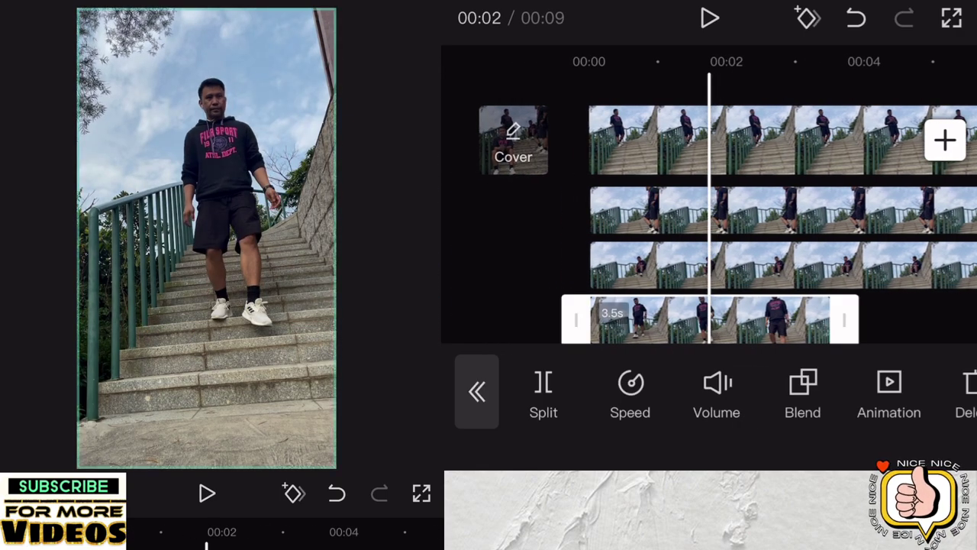
click(630, 393)
click(662, 394)
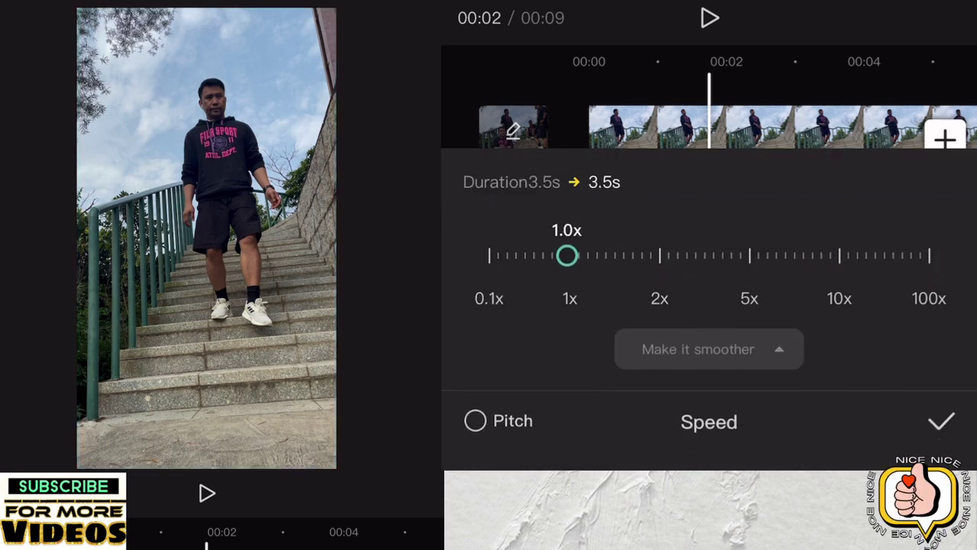
drag(570, 256, 527, 255)
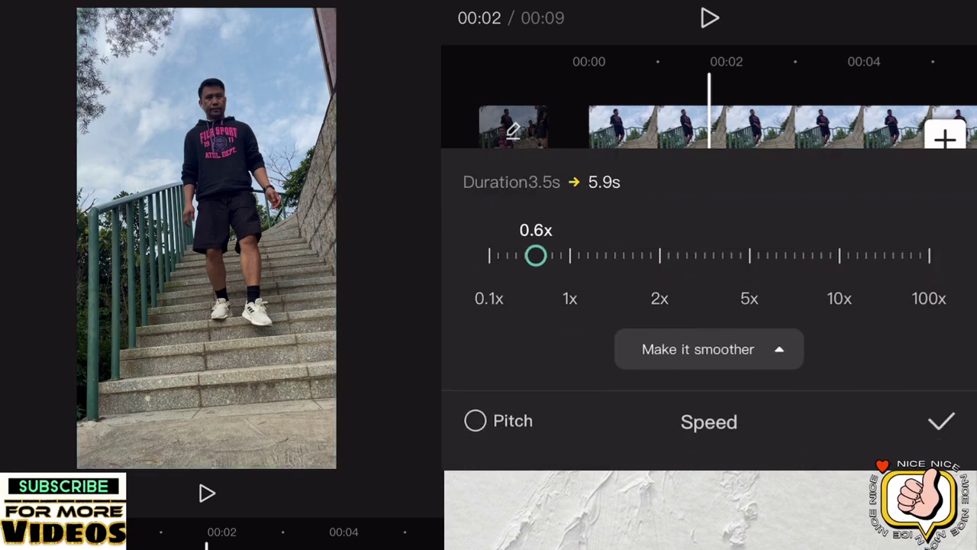
click(941, 421)
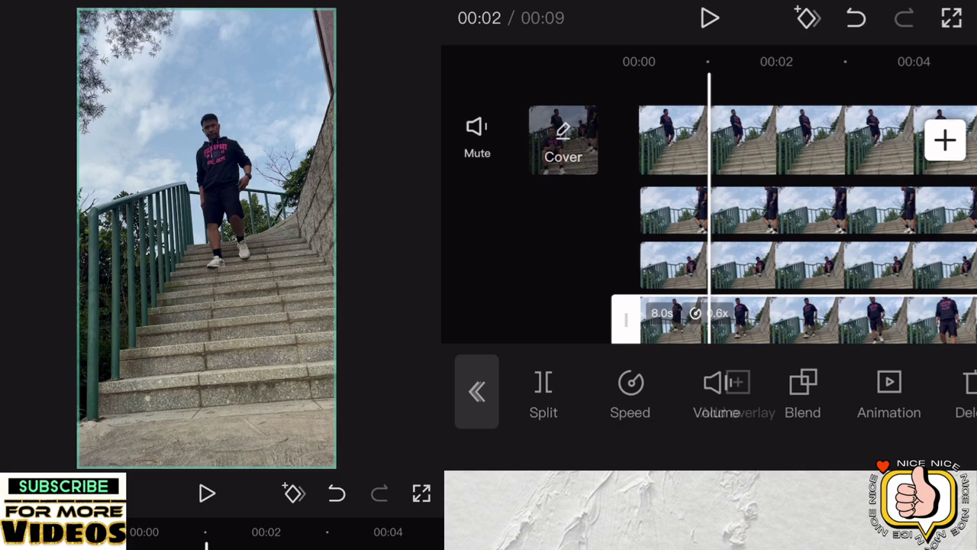
Step: Remove the background from the slowed walking-down overlay and confirm the cutout
scroll(718, 393, right, 5)
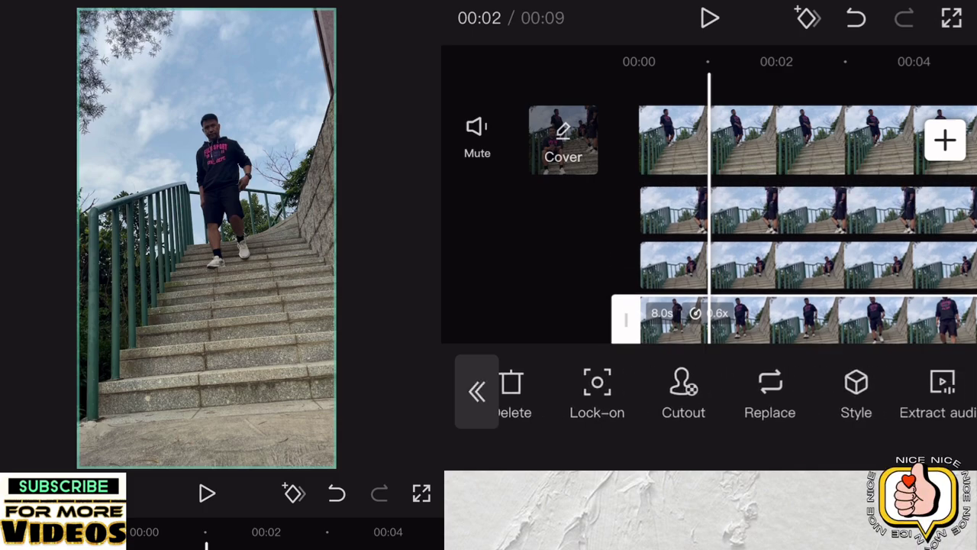
scroll(718, 393, right, 1)
click(611, 389)
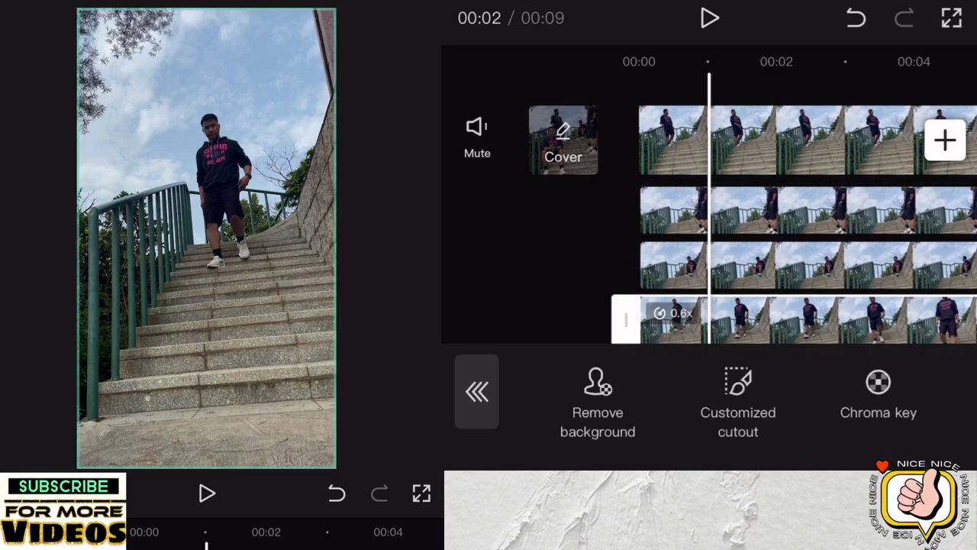
click(598, 397)
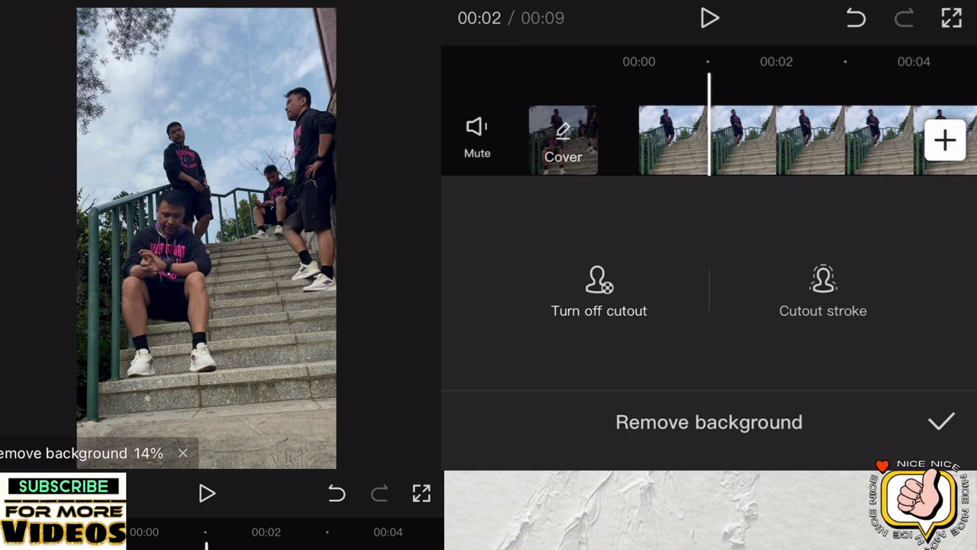
scroll(710, 140, right, 2)
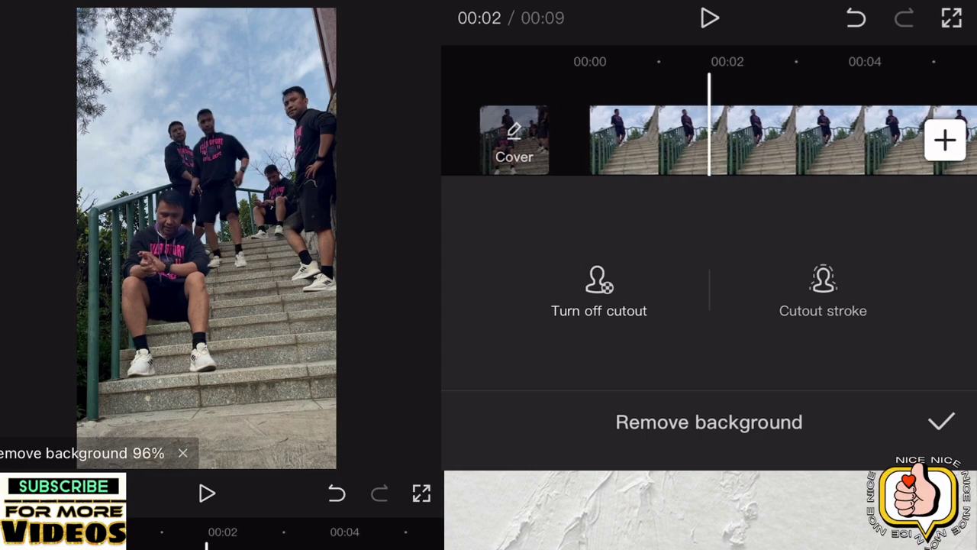
click(942, 422)
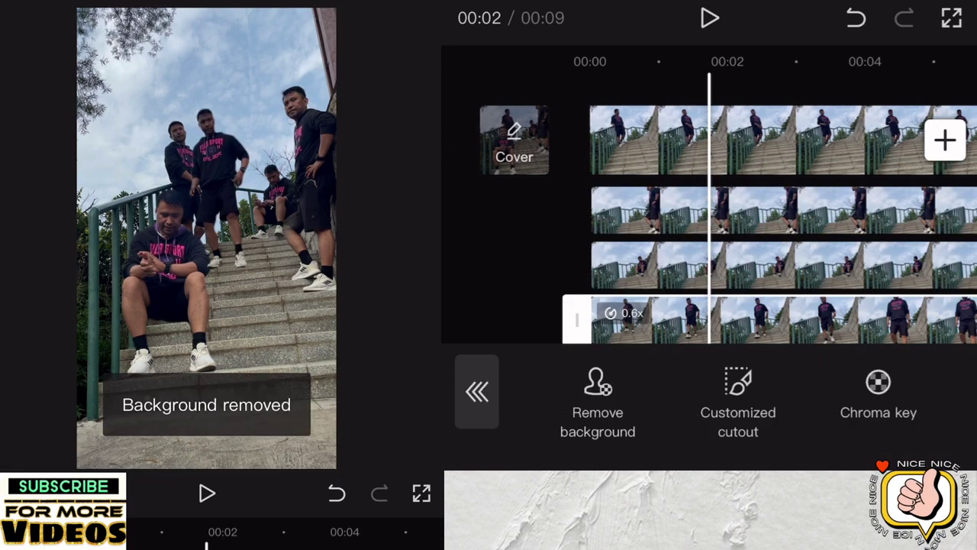
click(474, 391)
drag(764, 252, 873, 252)
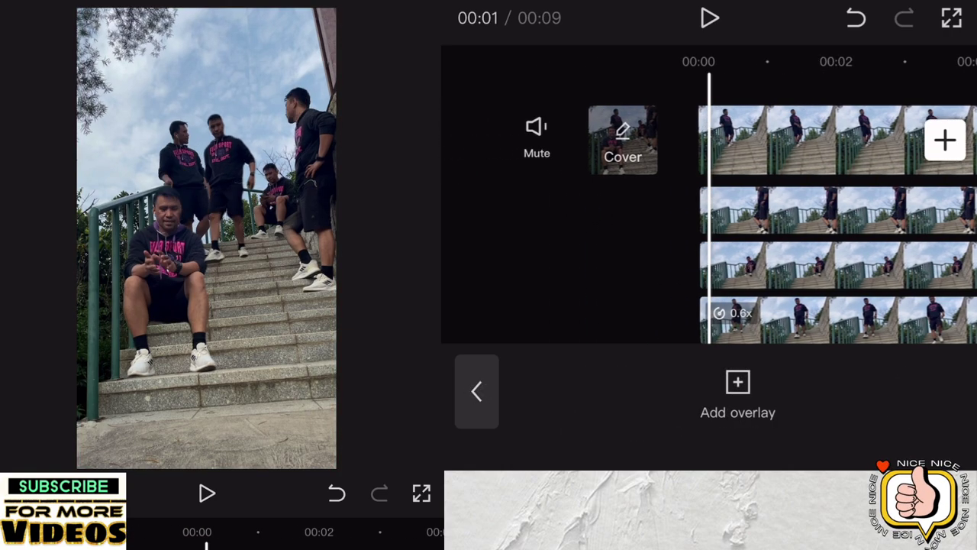
click(840, 320)
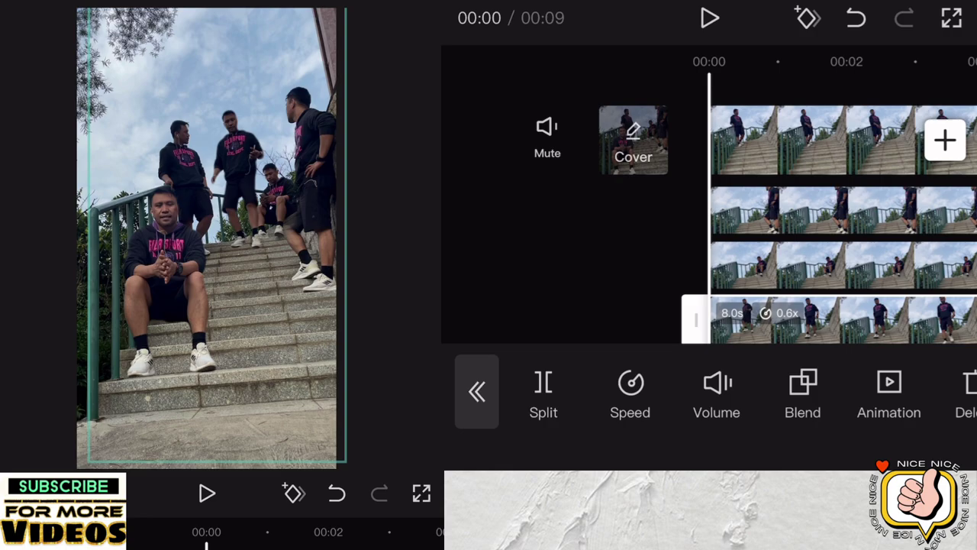
click(476, 391)
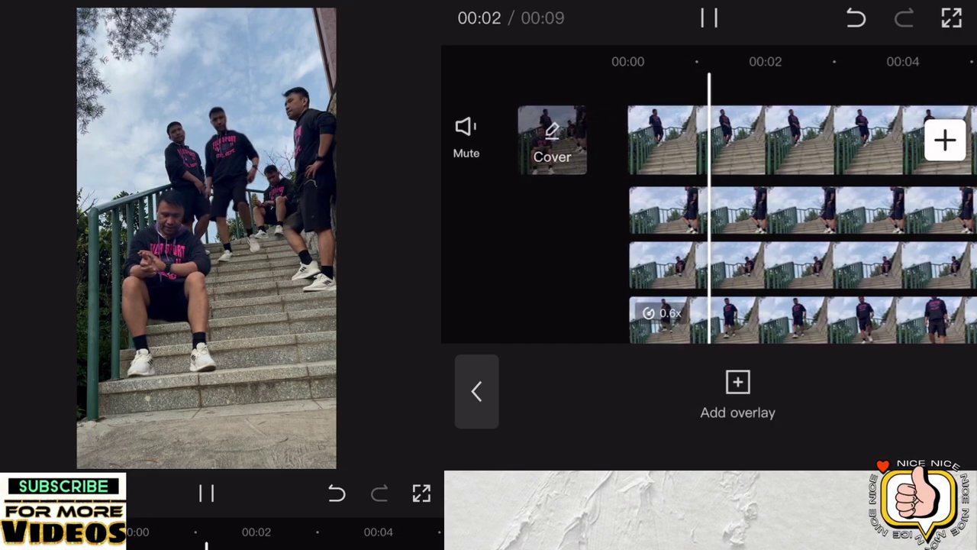